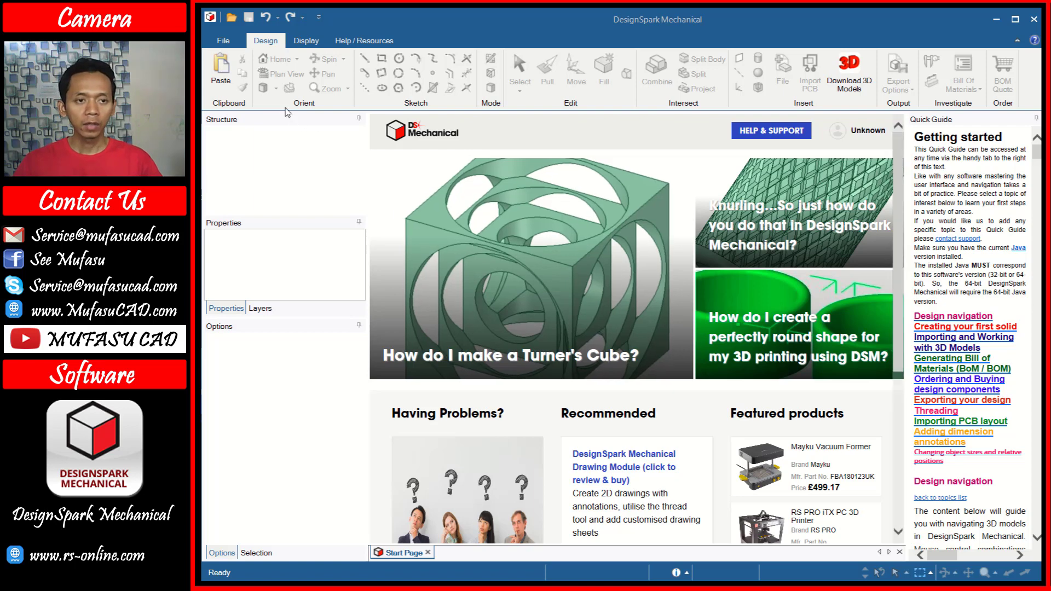
Create a new blank design and sketch on the ground grid, viewed in plan.
left_click(224, 43)
mouse_move(240, 72)
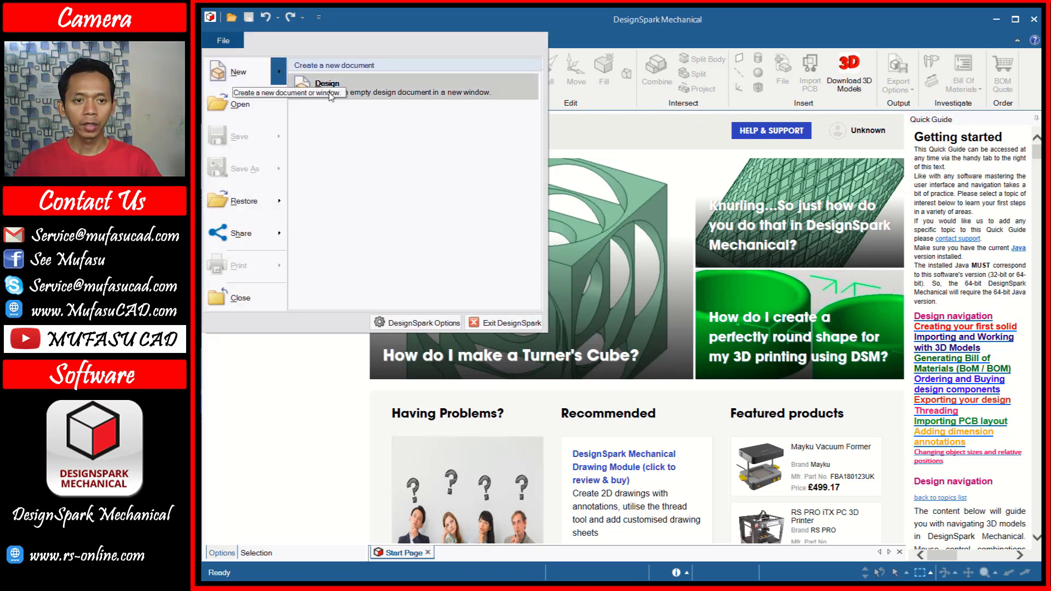
left_click(328, 88)
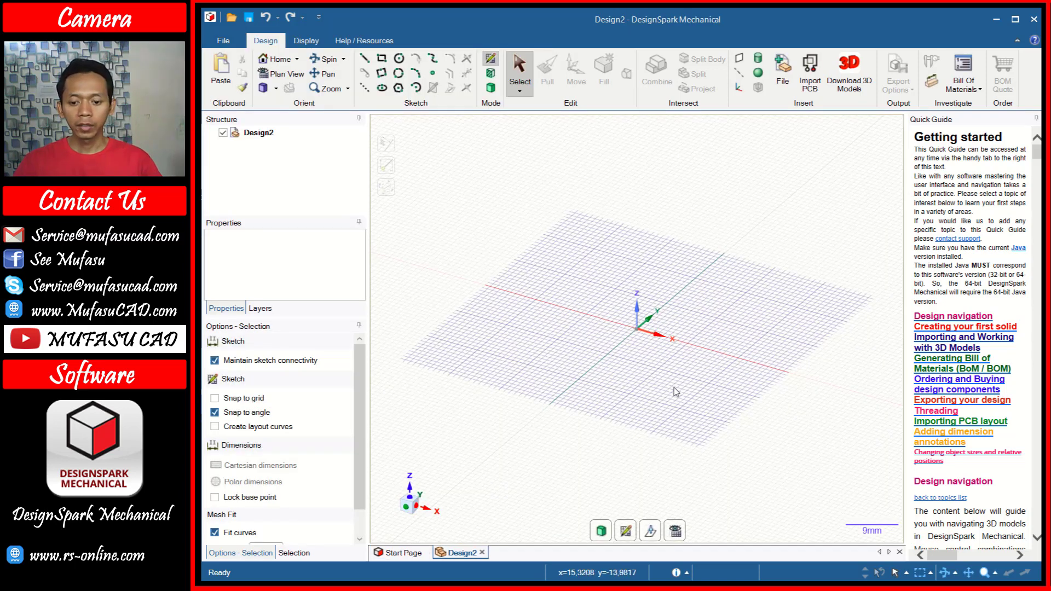
left_click(626, 530)
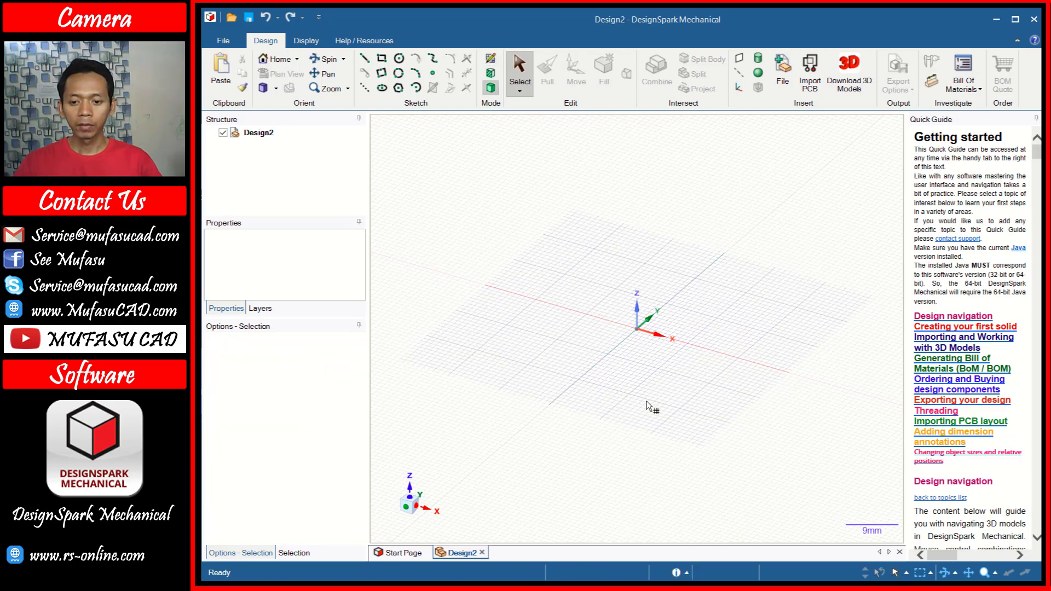
left_click(632, 377)
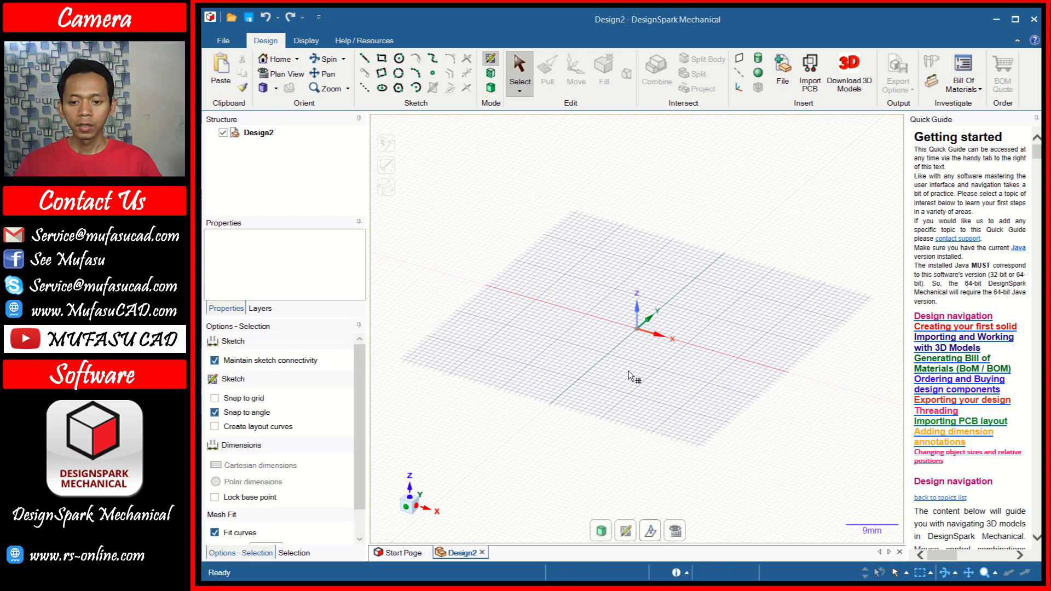
left_click(676, 531)
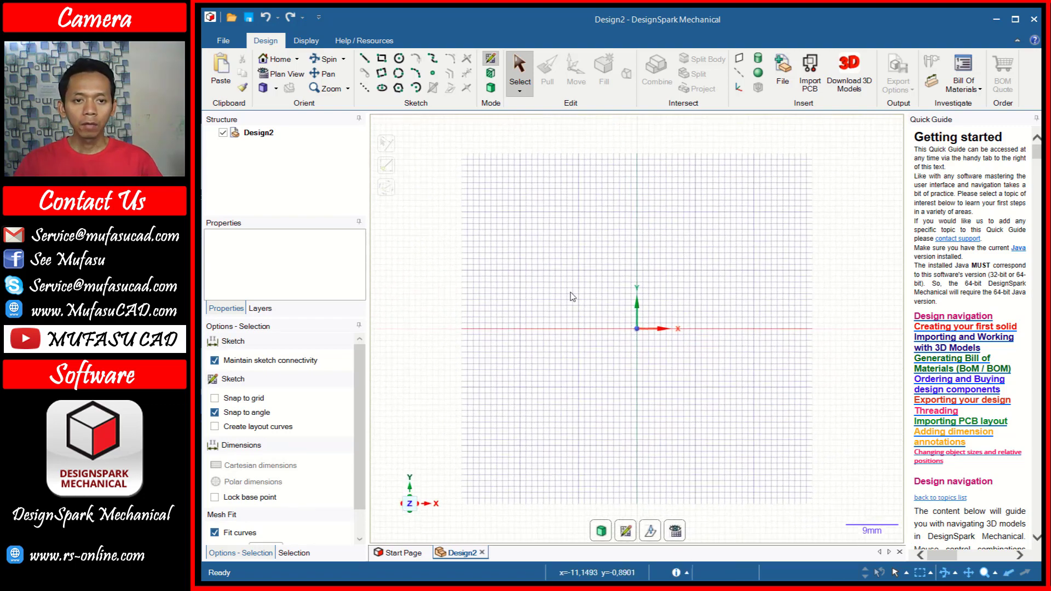
left_click(387, 63)
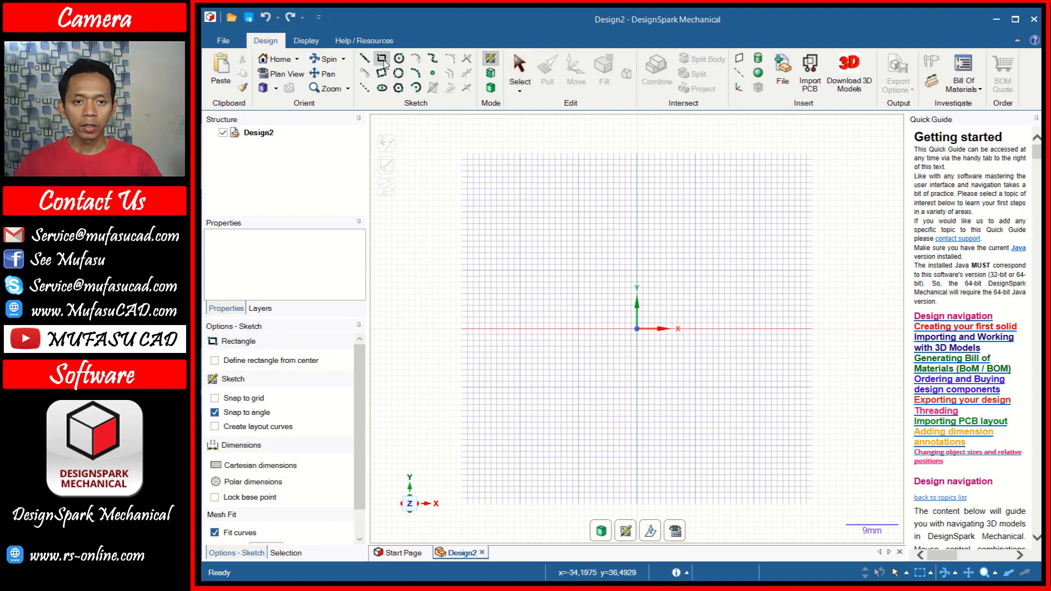
Sketch a rectangle with both its height and width dimensions set to 50 mm.
left_click(580, 277)
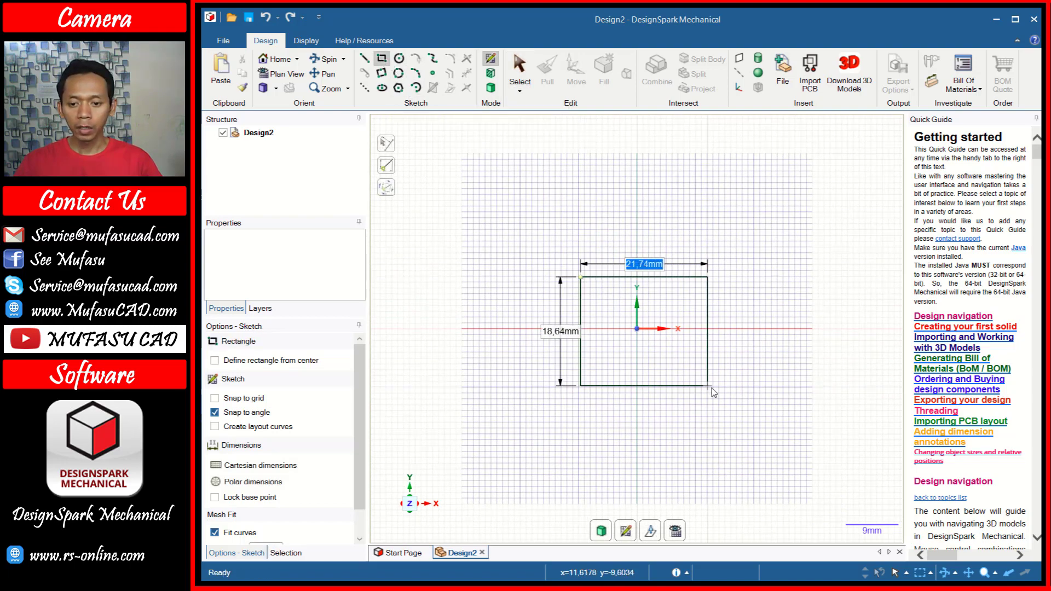
left_click(712, 387)
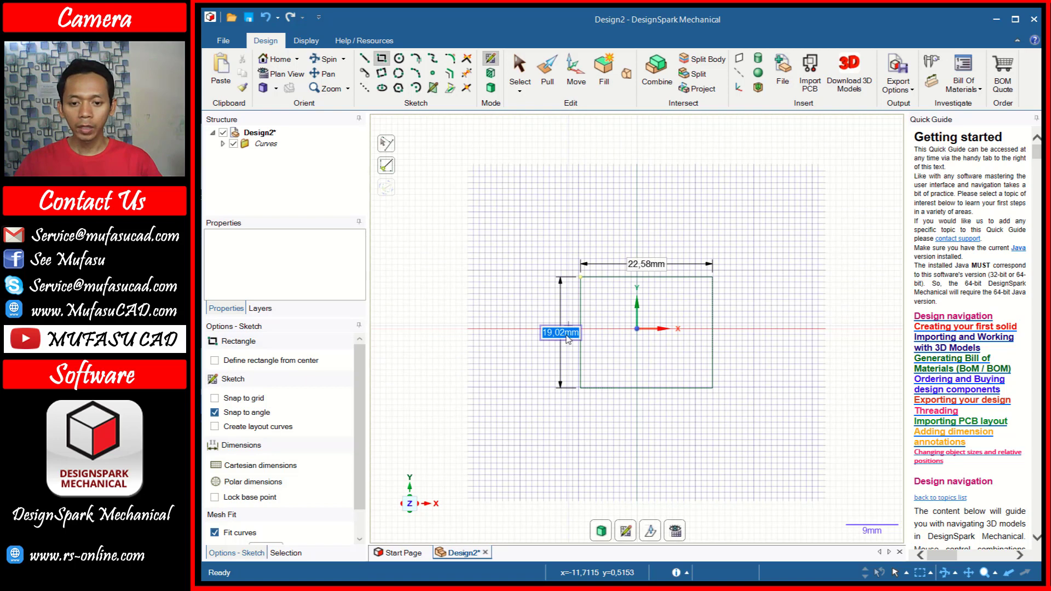
type("50")
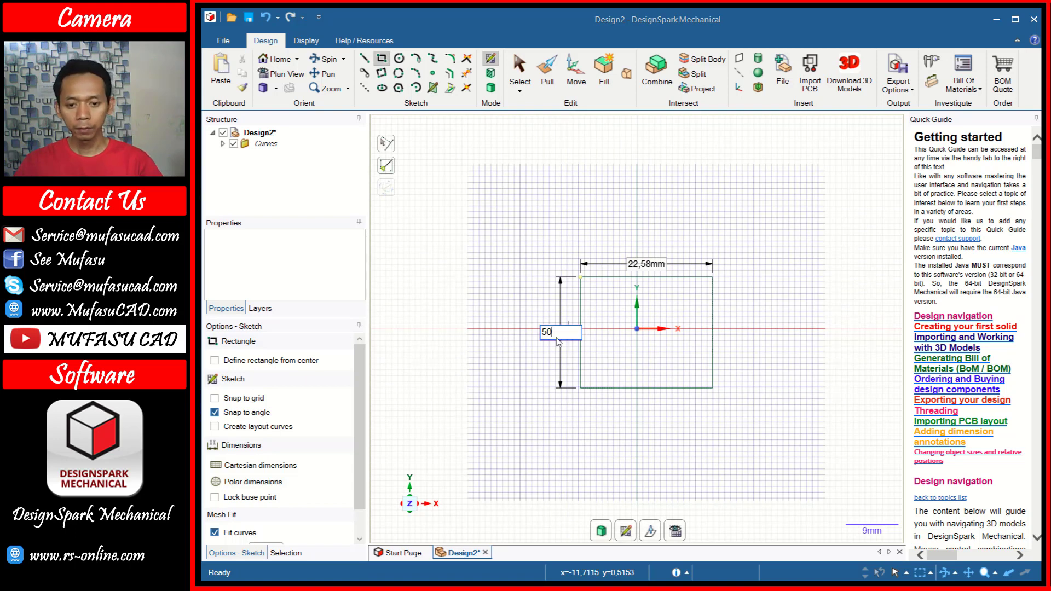
key("Return")
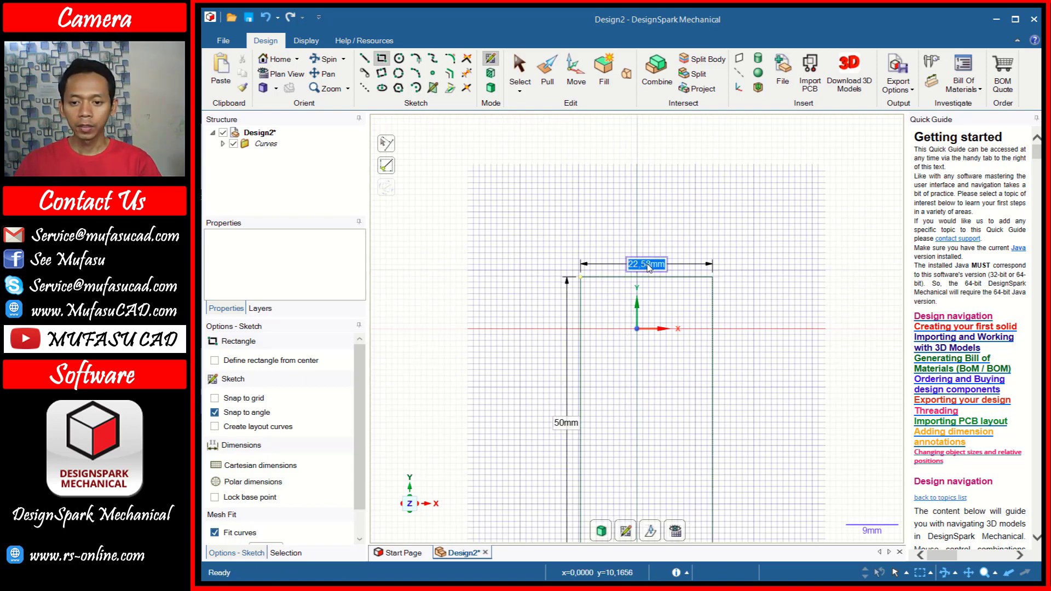
left_click(647, 264)
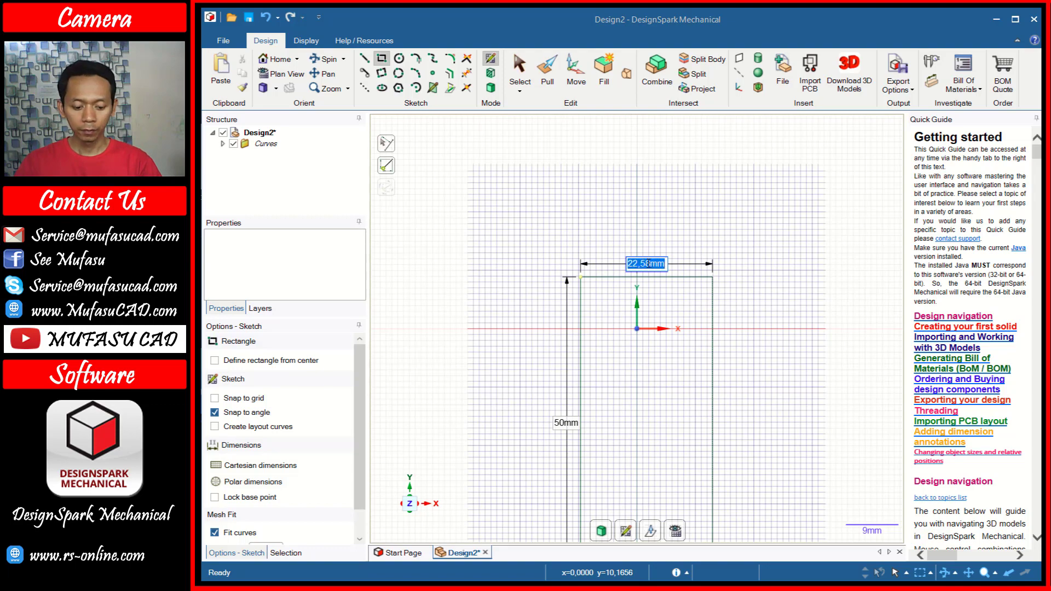
type("50")
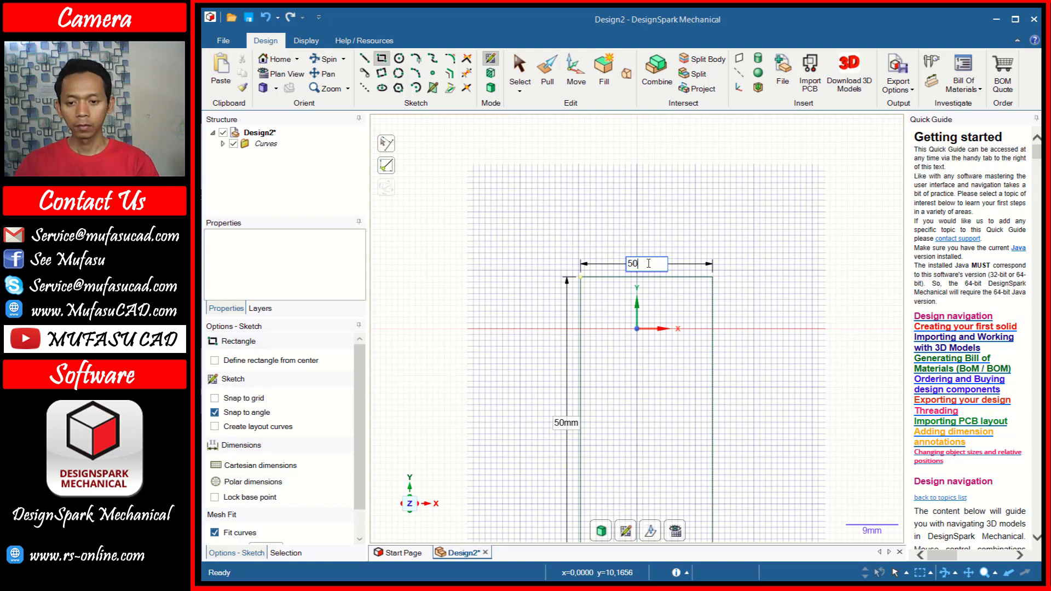
key("Return")
scroll(706, 377, "up", 1)
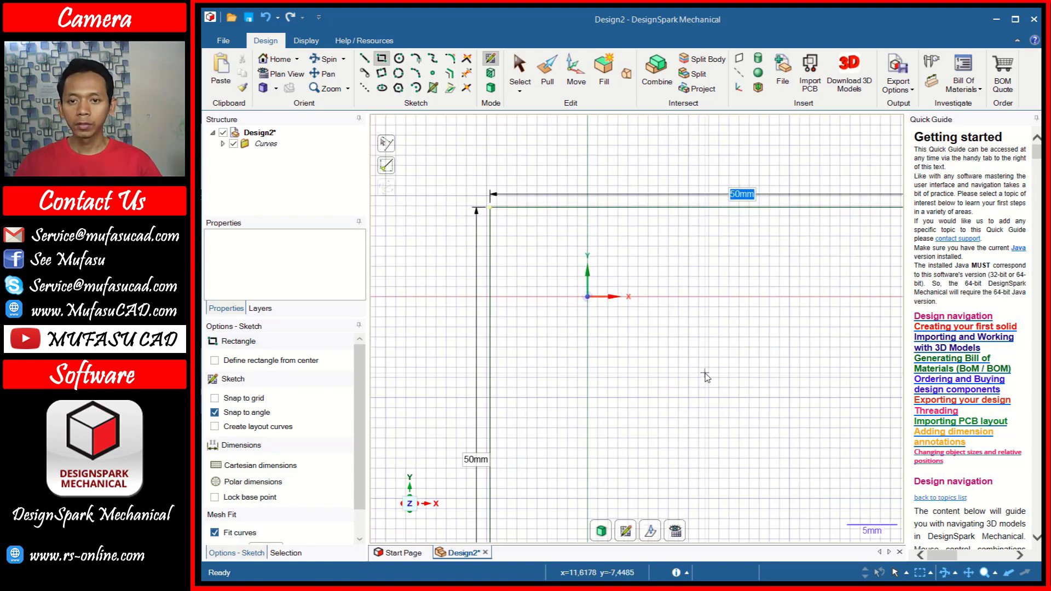
scroll(706, 377, "up", 1)
scroll(712, 388, "down", 3)
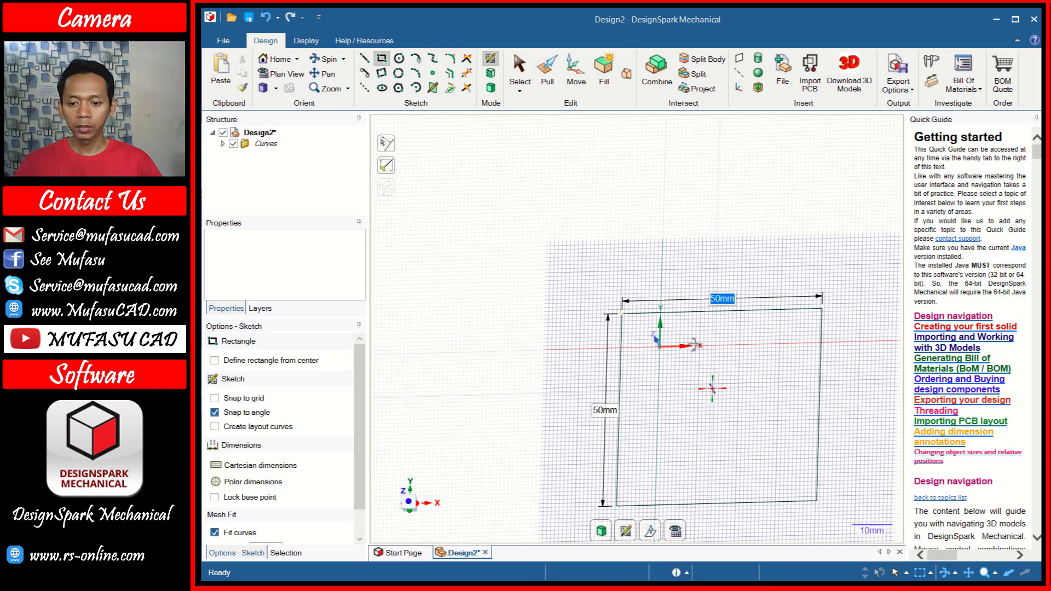
middle_click_drag(713, 389, 794, 270)
key("Escape")
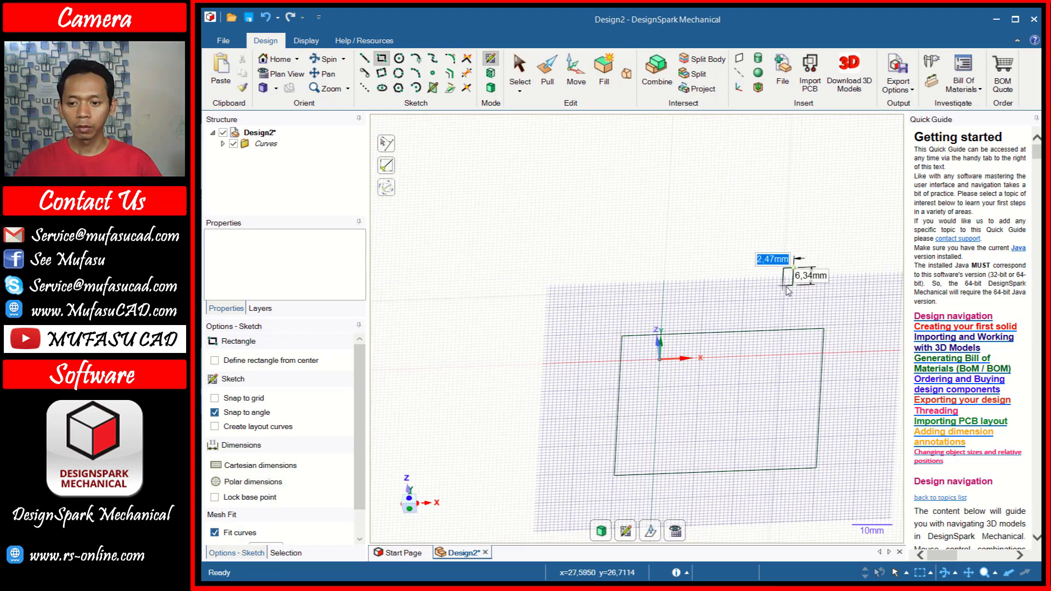
Pull the square sketch face up 30 mm into a solid block.
left_click(550, 66)
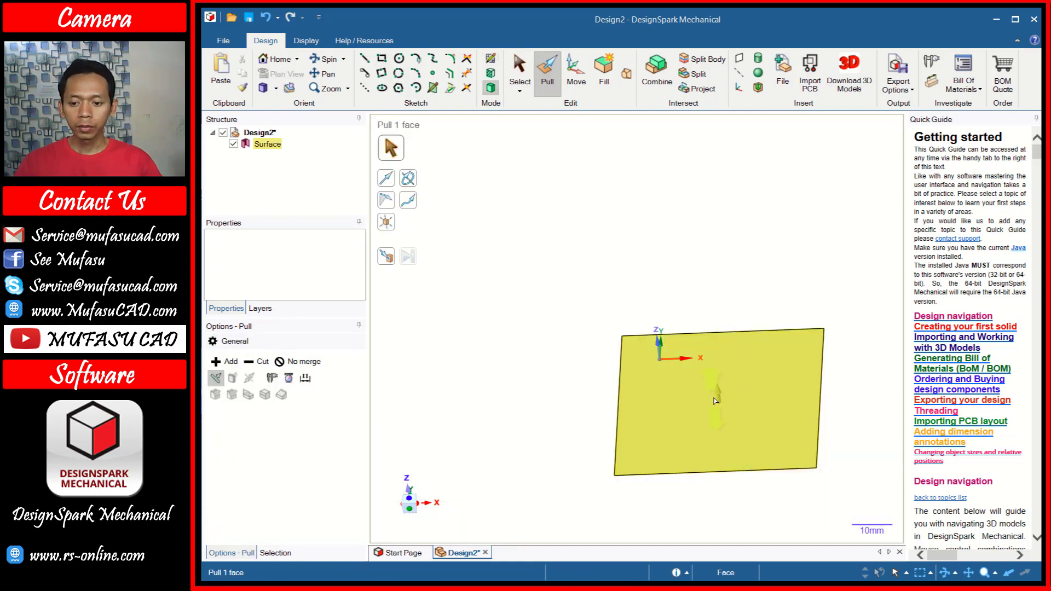
left_click_drag(714, 401, 719, 351)
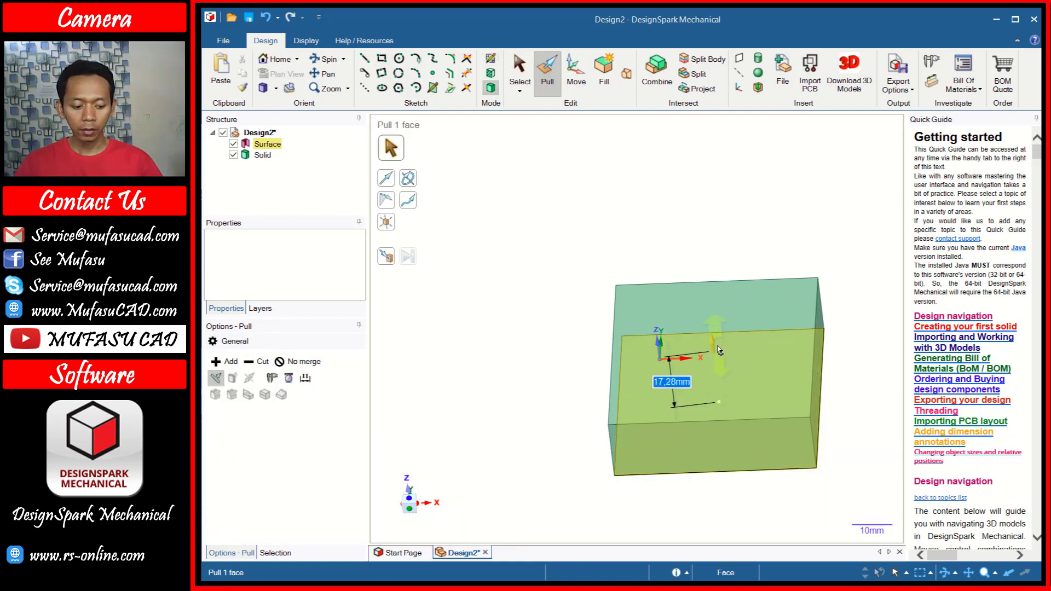
type("30")
key("Return")
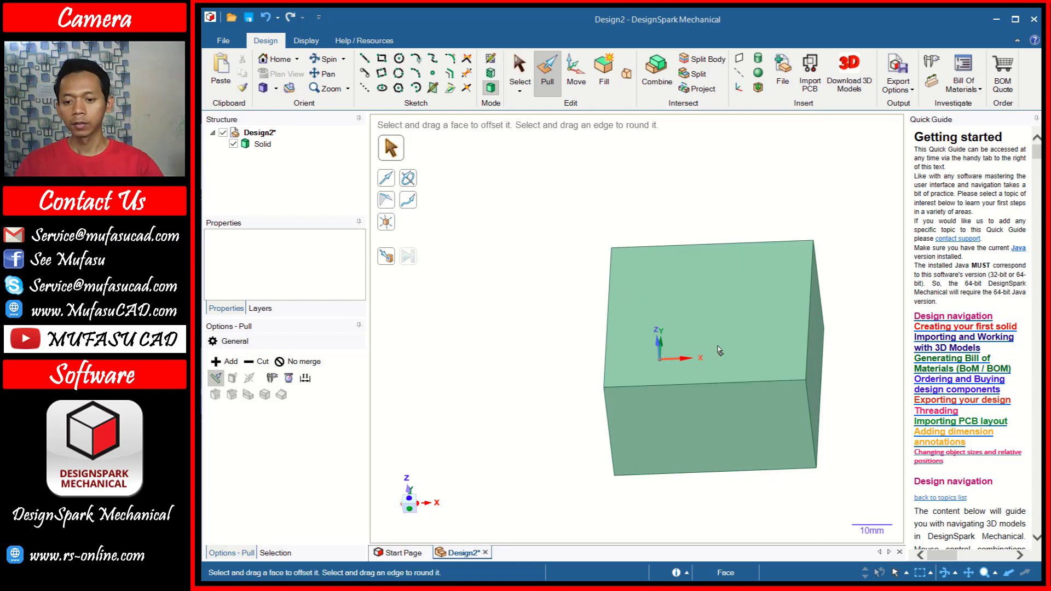
key("s")
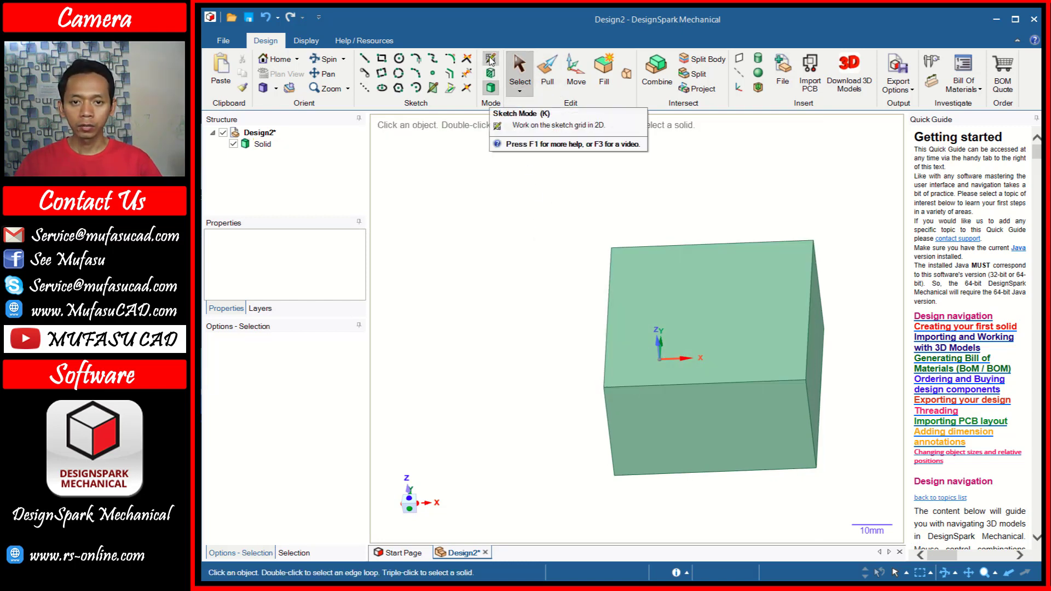
On the block's top face, sketch vertical and horizontal lines joining opposite edge midpoints.
left_click(490, 59)
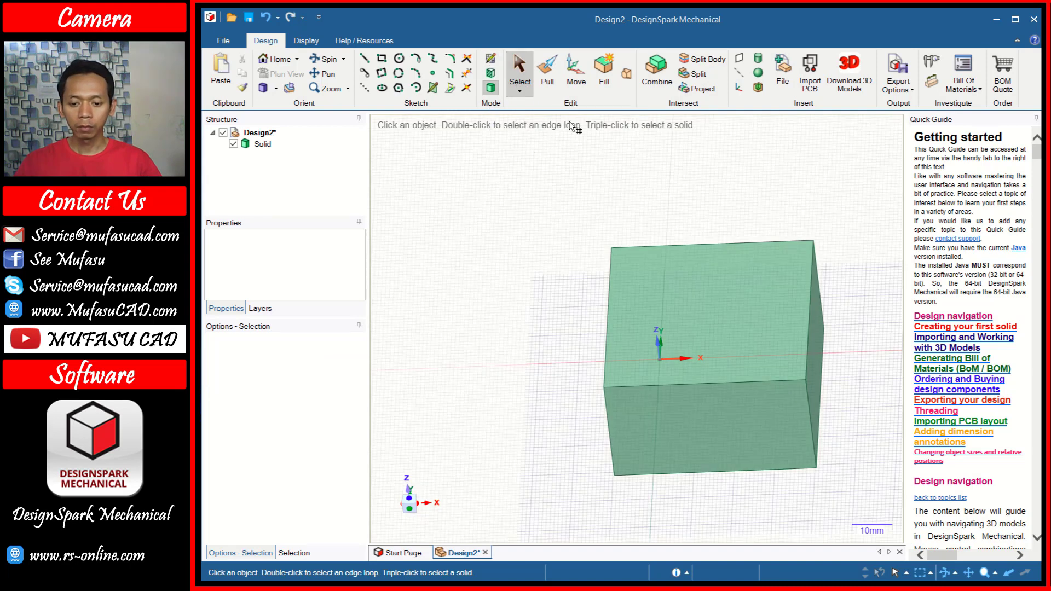
left_click(713, 319)
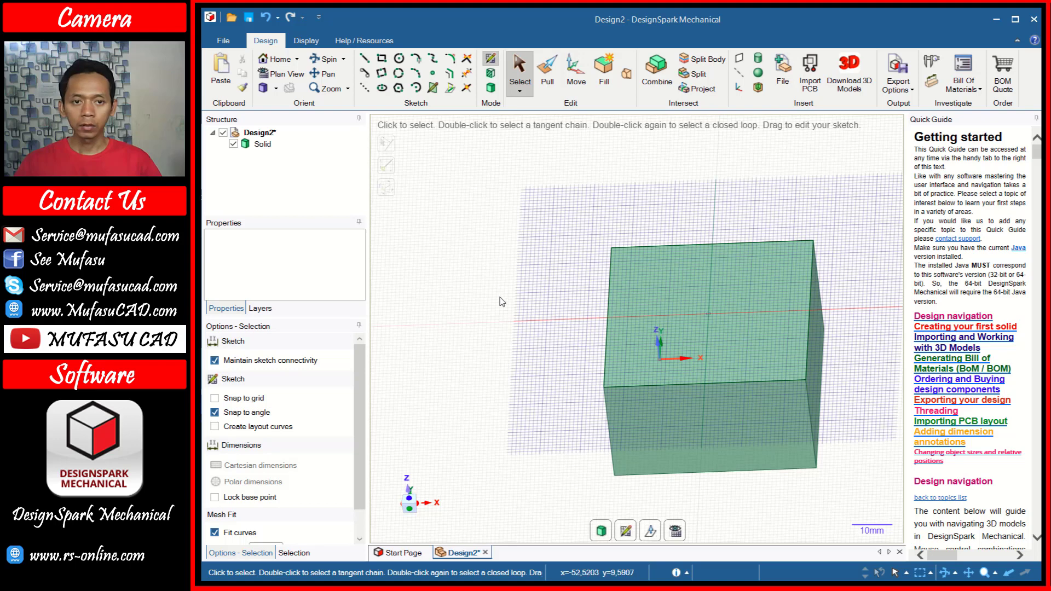
left_click(365, 89)
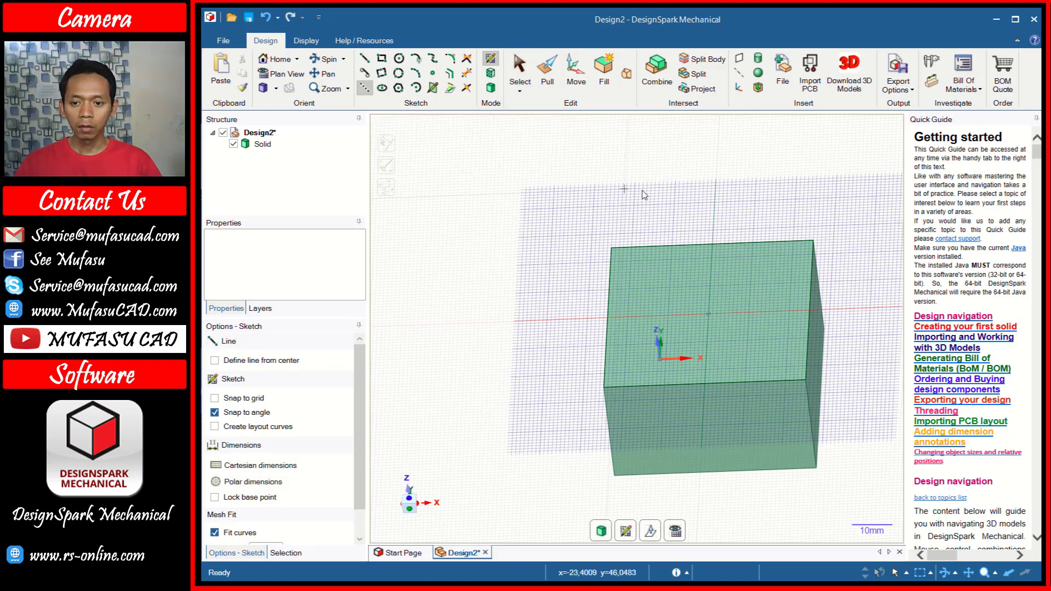
left_click(712, 244)
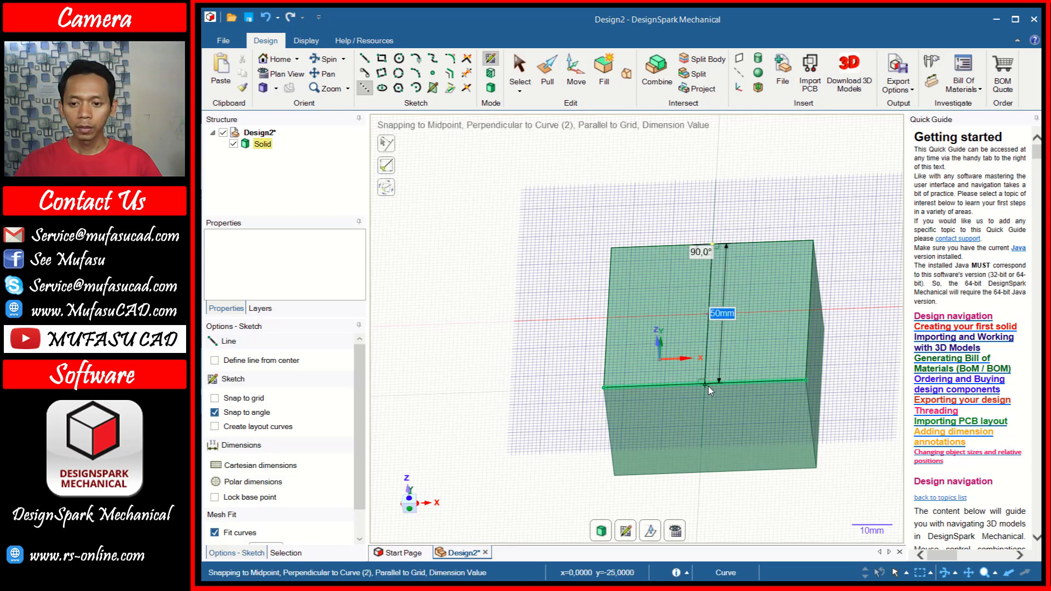
left_click(708, 385)
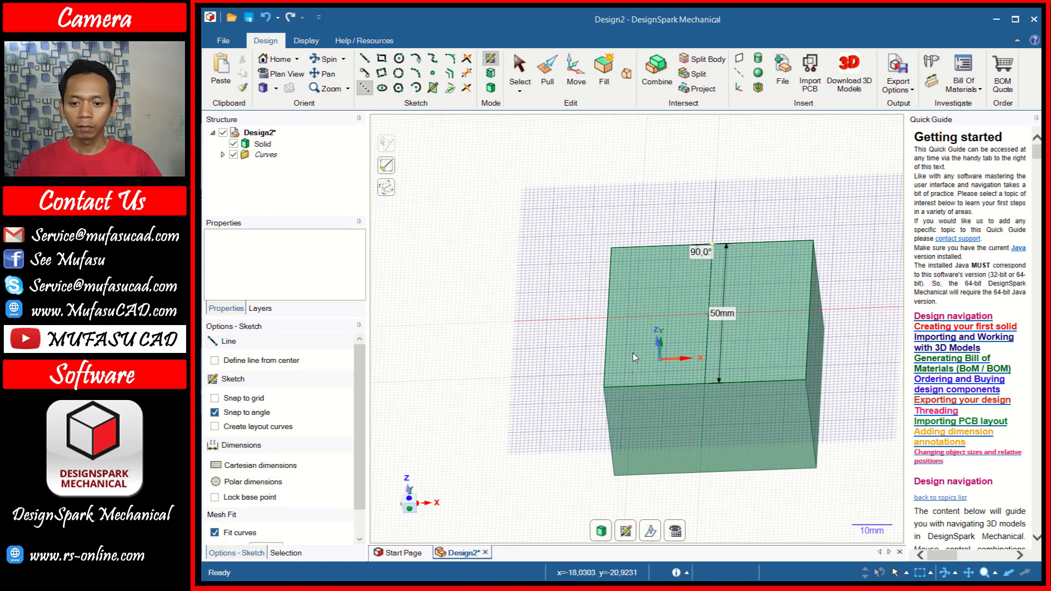
left_click(611, 317)
left_click(809, 310)
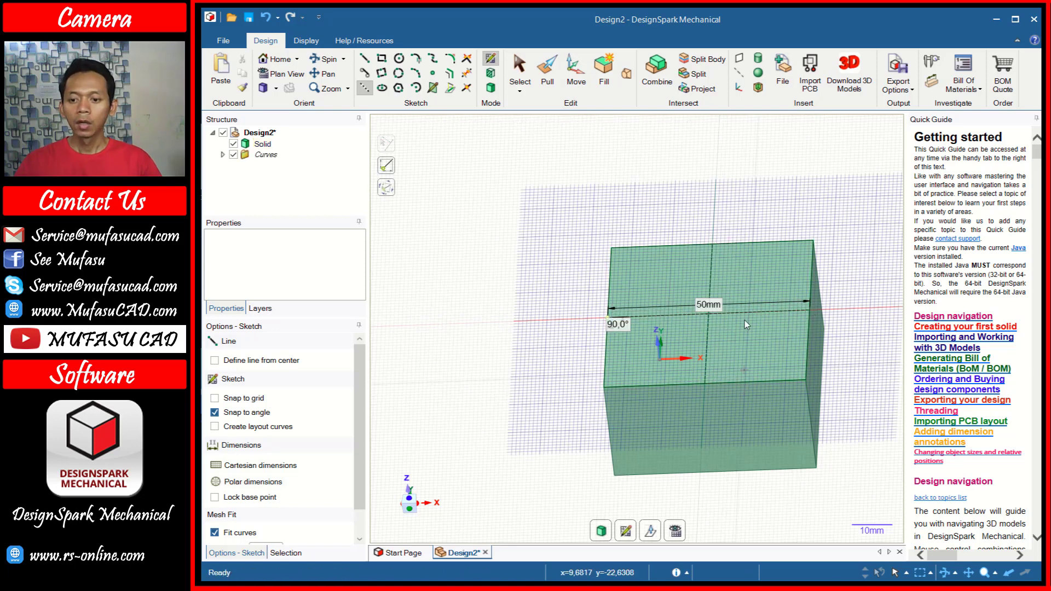
left_click(520, 68)
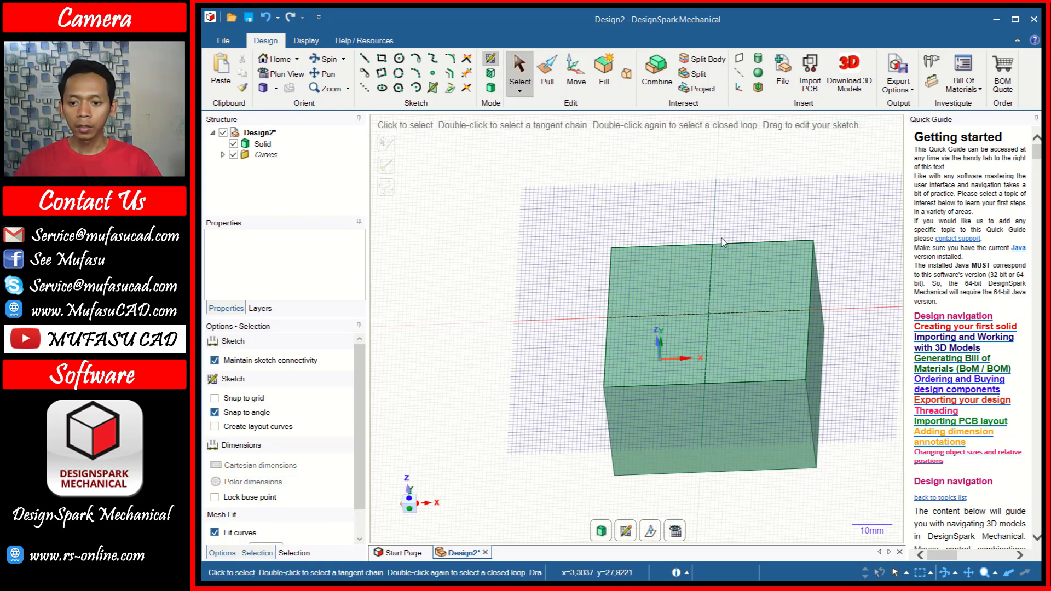
Convert both the vertical and horizontal centre lines into construction lines.
right_click(711, 265)
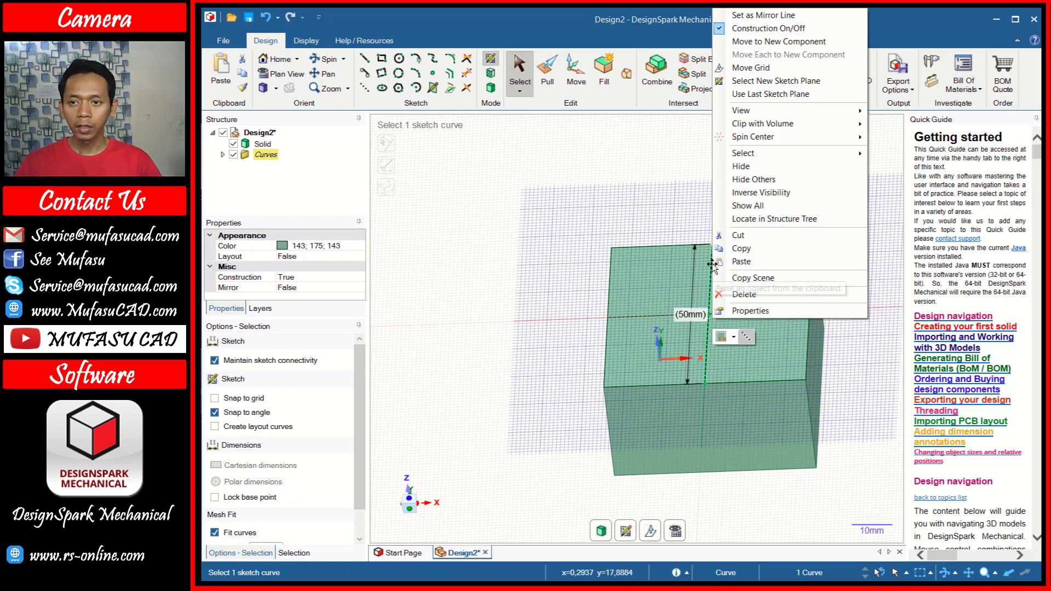
left_click(781, 16)
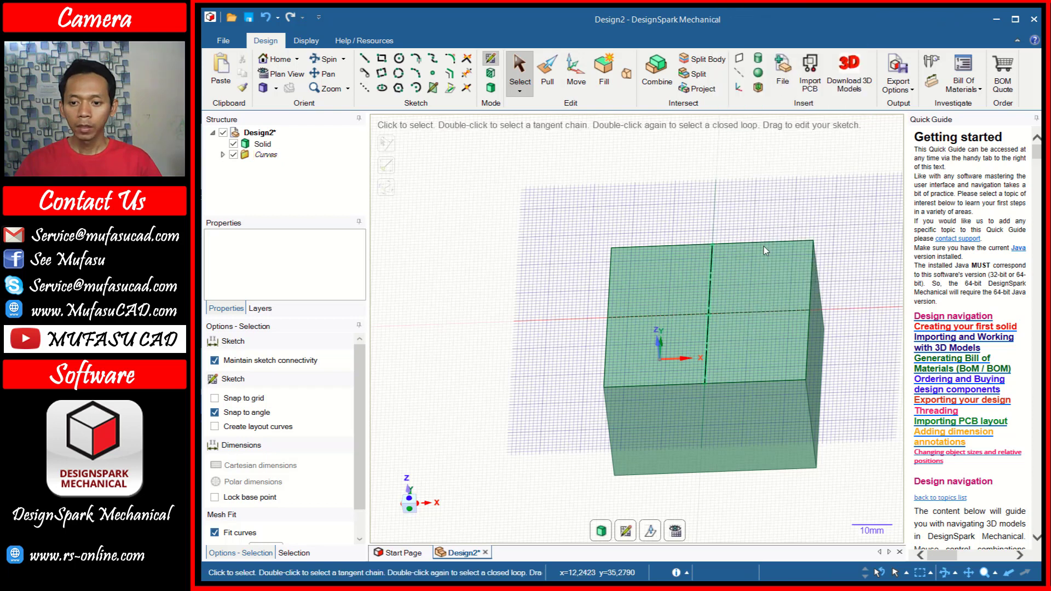
right_click(737, 313)
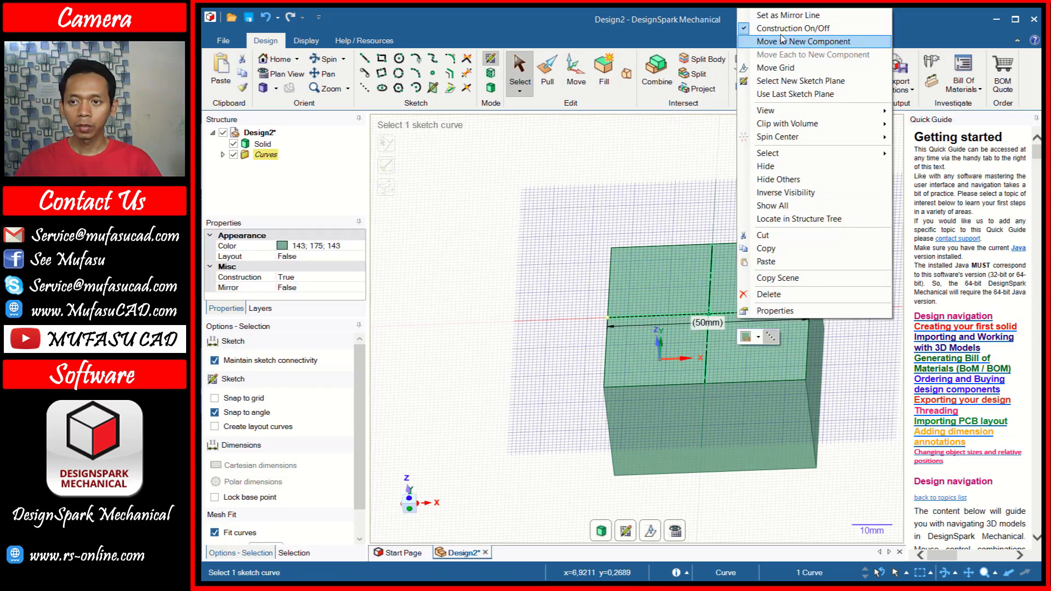
left_click(797, 20)
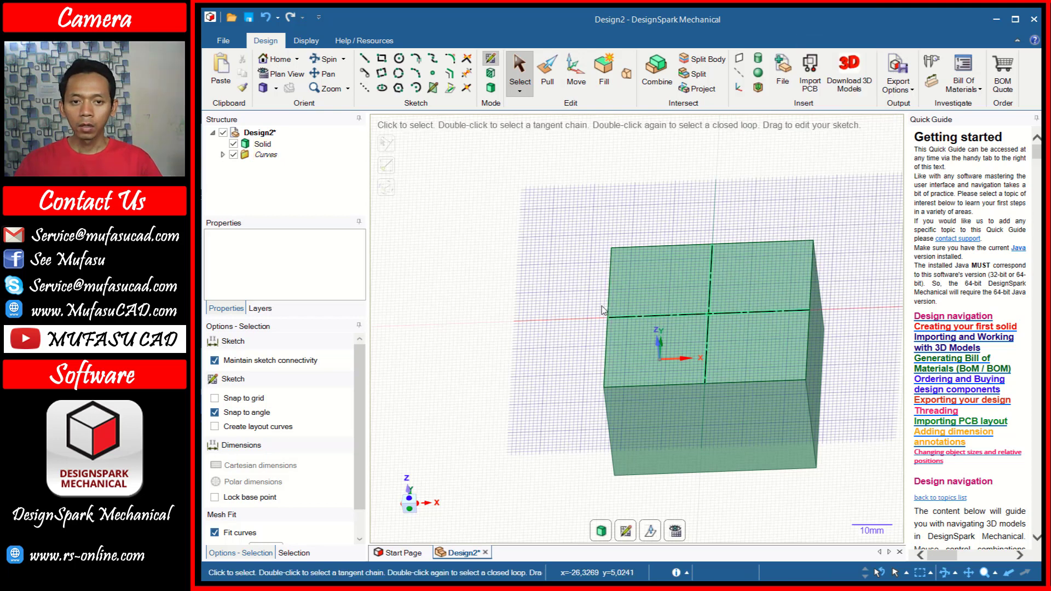
Draw a 10 mm diameter circle centred on the block's corner.
left_click(400, 60)
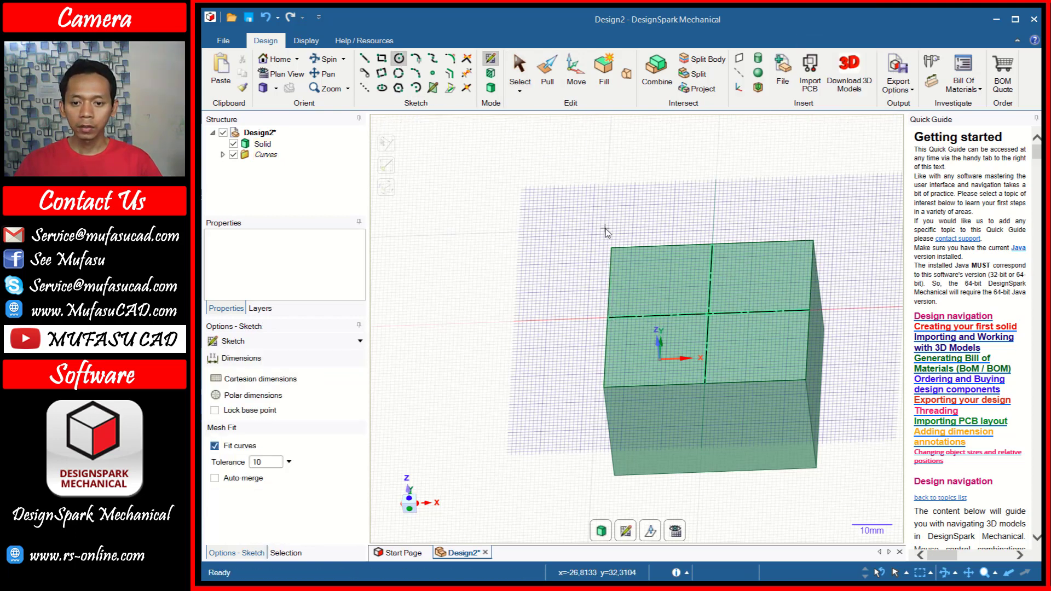
left_click(613, 248)
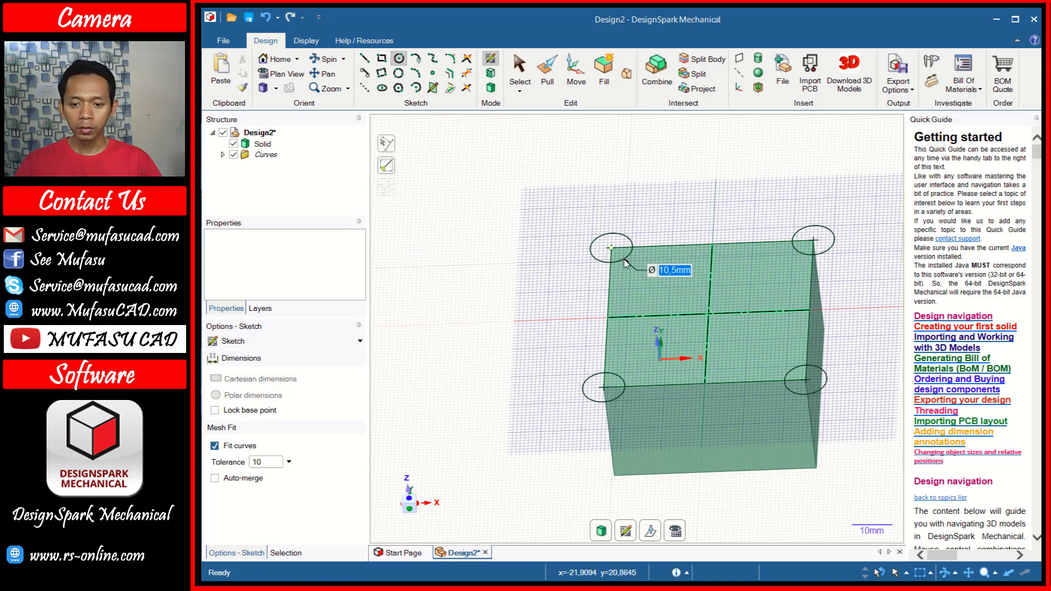
type("10")
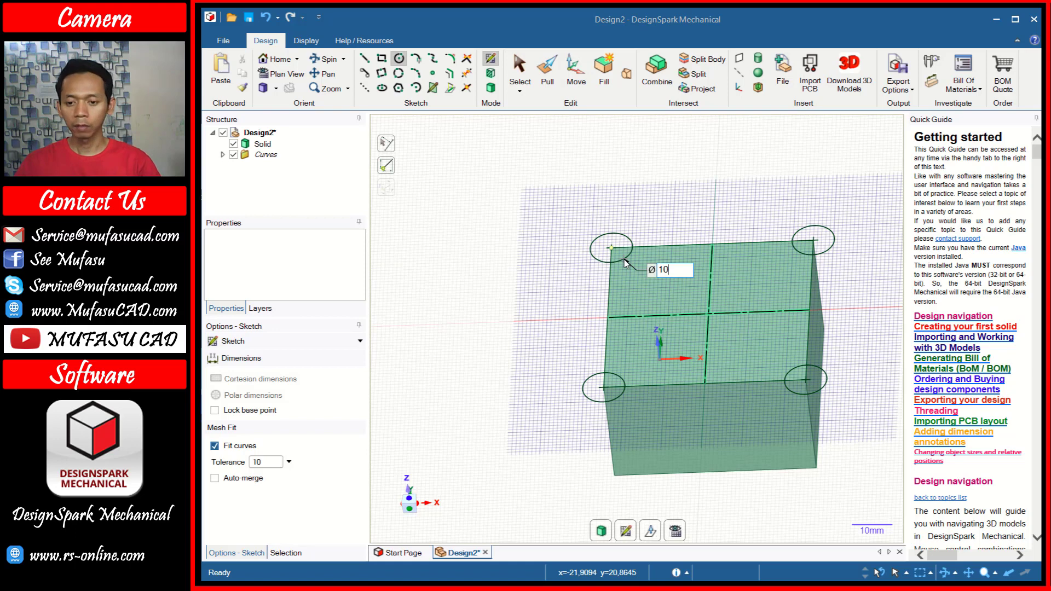
key("Return")
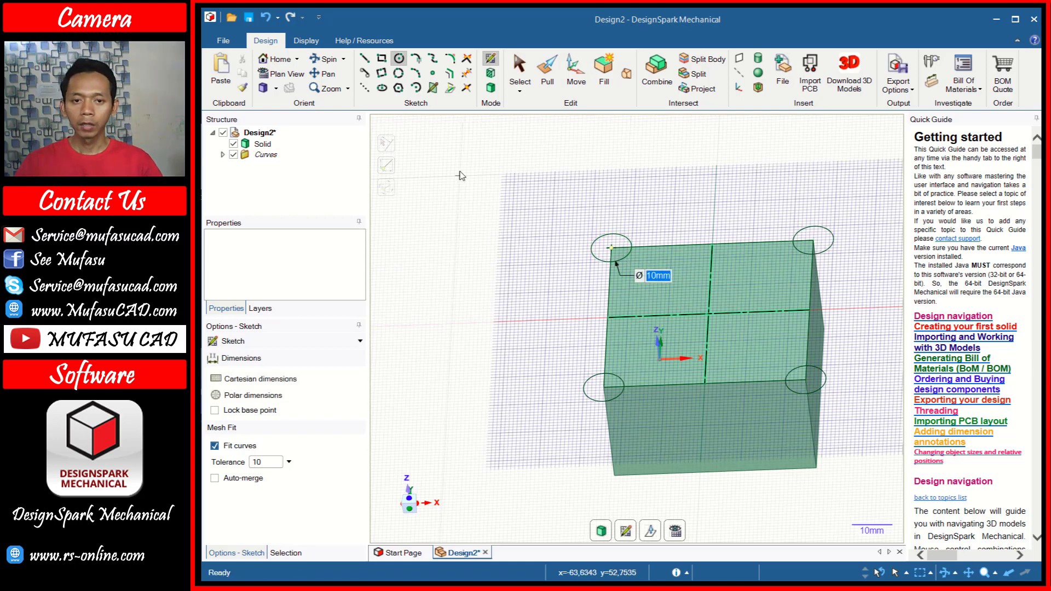
left_click(575, 71)
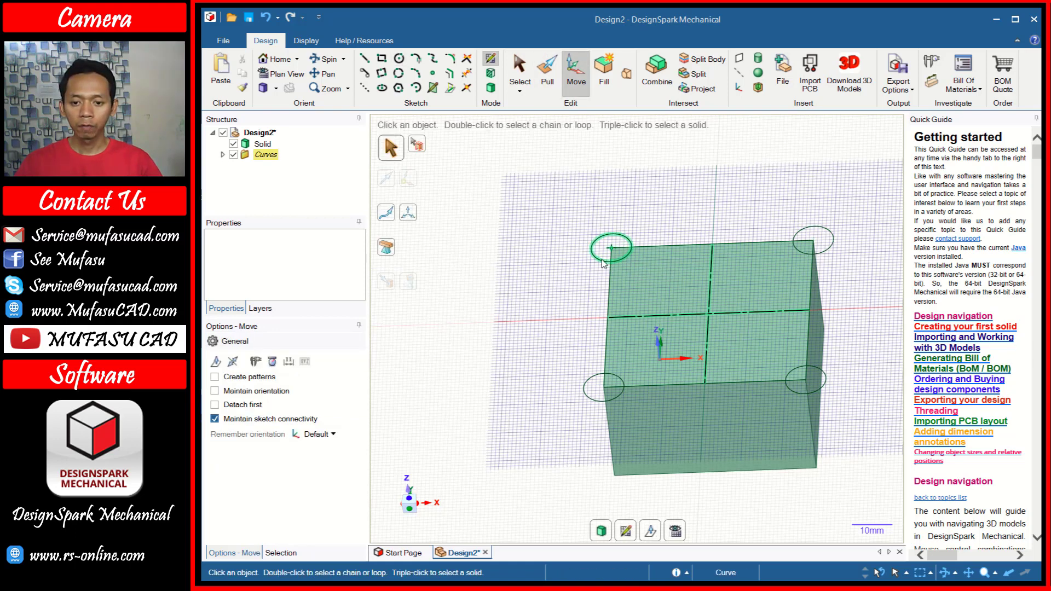
Move the corner circle 8 mm inward along both the red and green axes.
left_click(602, 263)
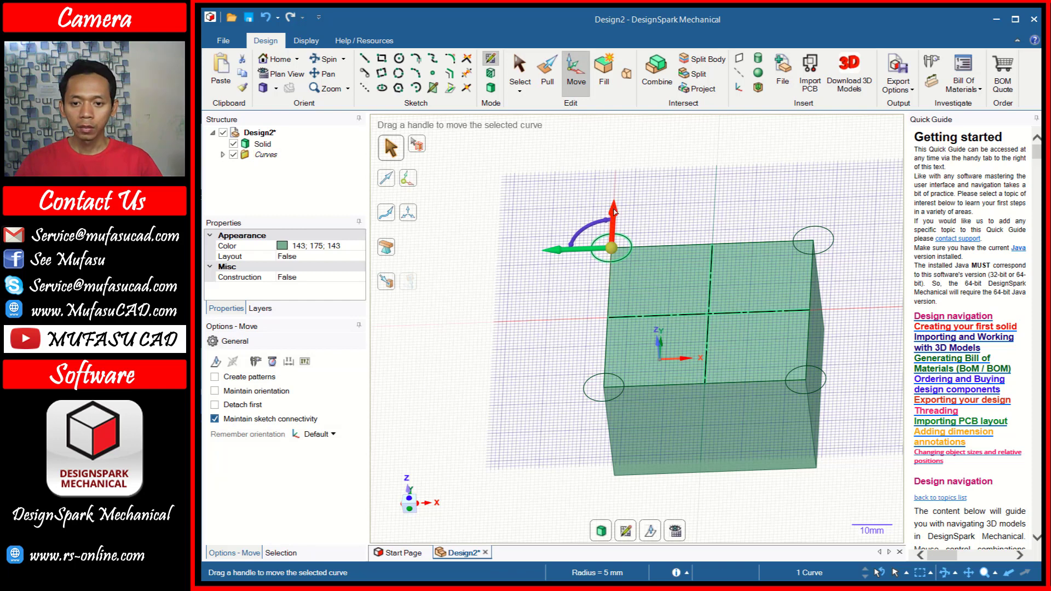
left_click_drag(614, 211, 616, 234)
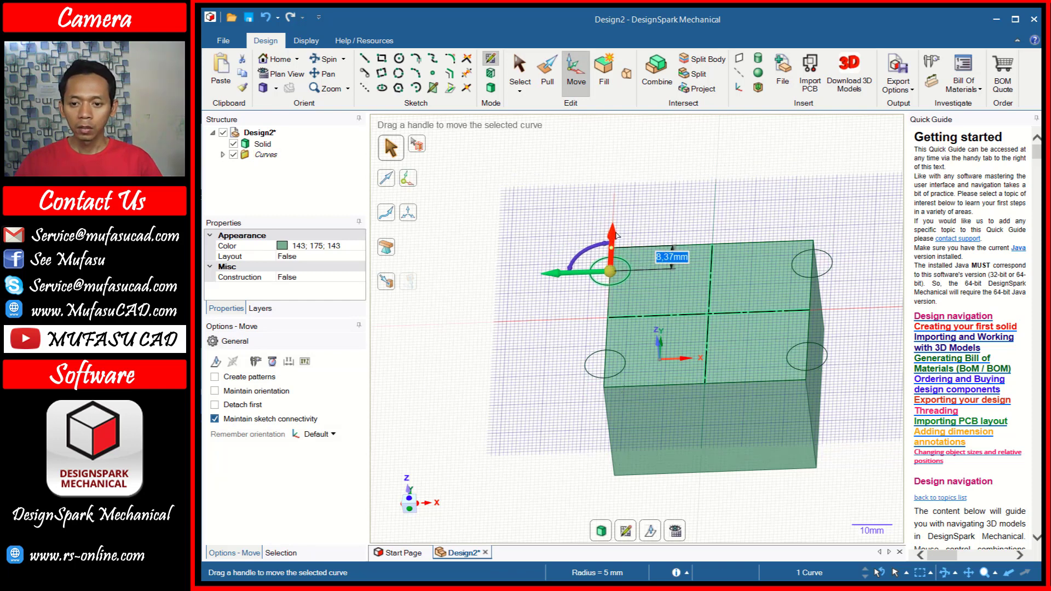
type("8")
key("Return")
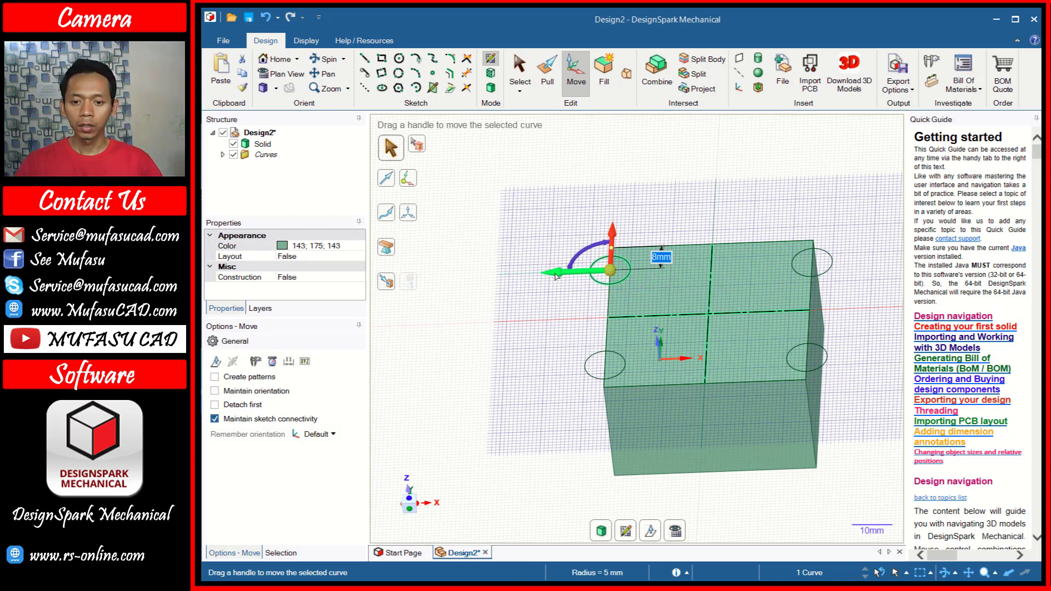
left_click_drag(556, 276, 586, 274)
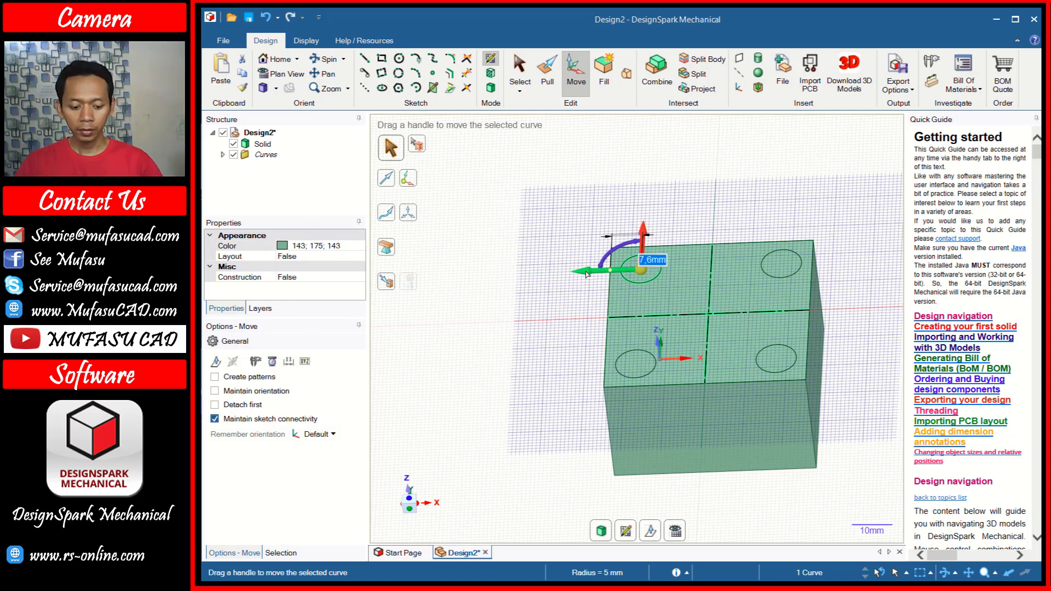
type("8")
key("Return")
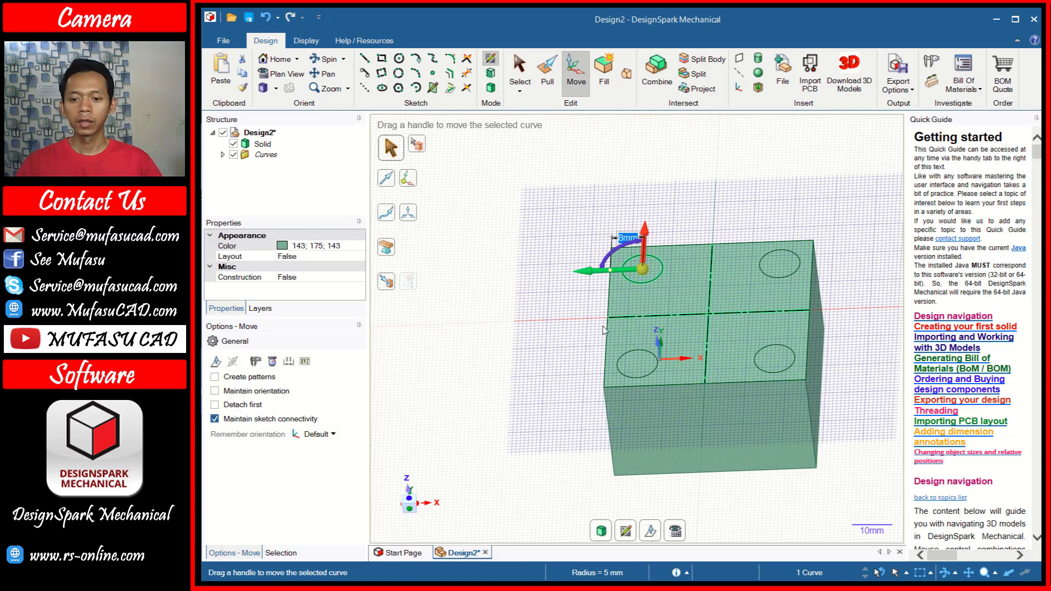
Push the circle regions down into the block to cut the corner holes.
left_click(547, 74)
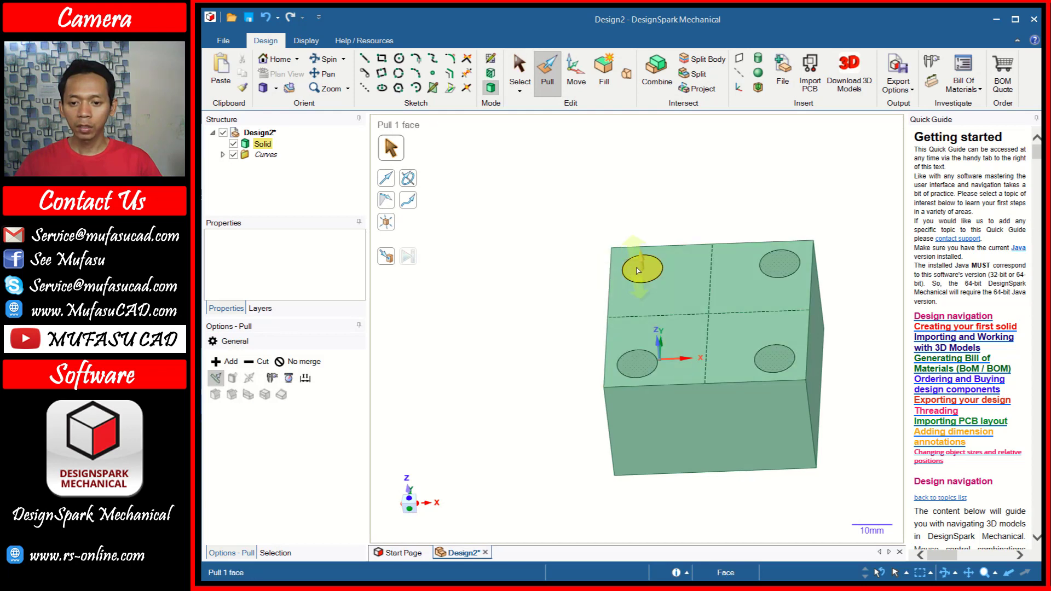
left_click_drag(637, 271, 653, 484)
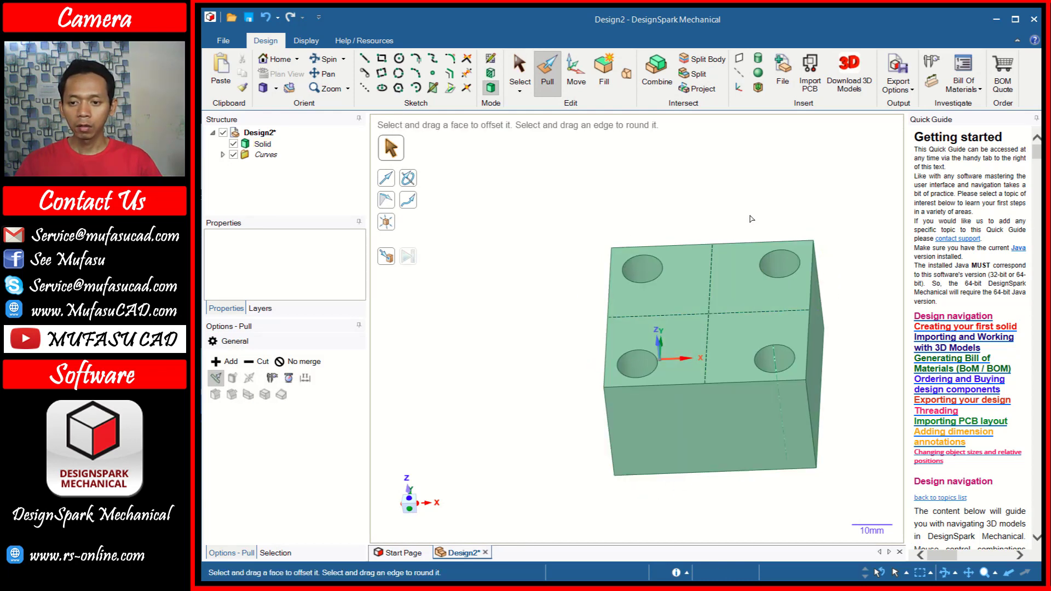
key("s")
middle_click_drag(706, 244, 727, 219)
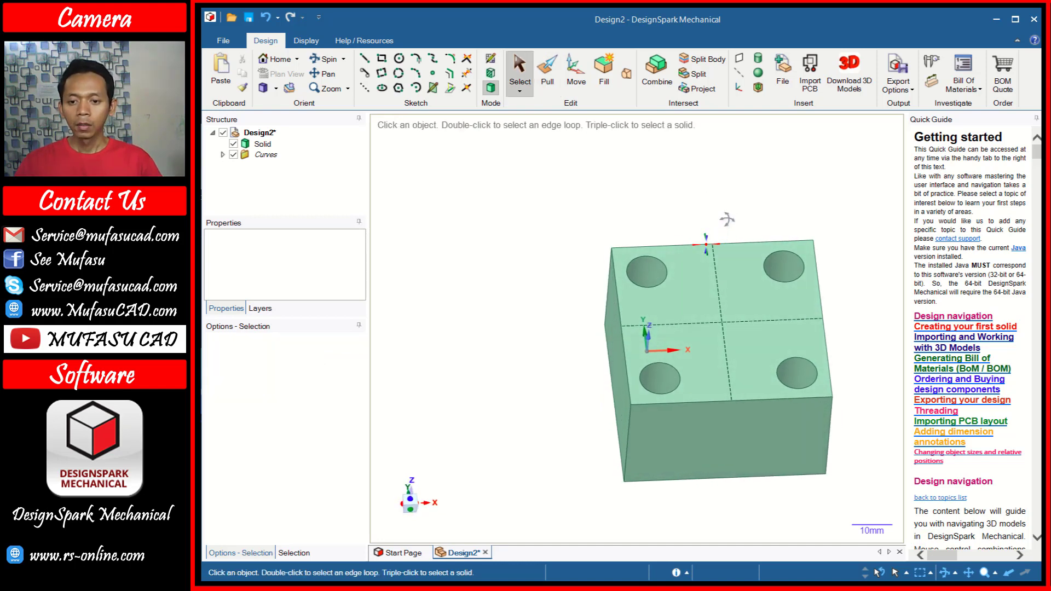
Sketch a 30 mm diameter circle centred on the block's top face.
left_click(490, 61)
left_click(689, 297)
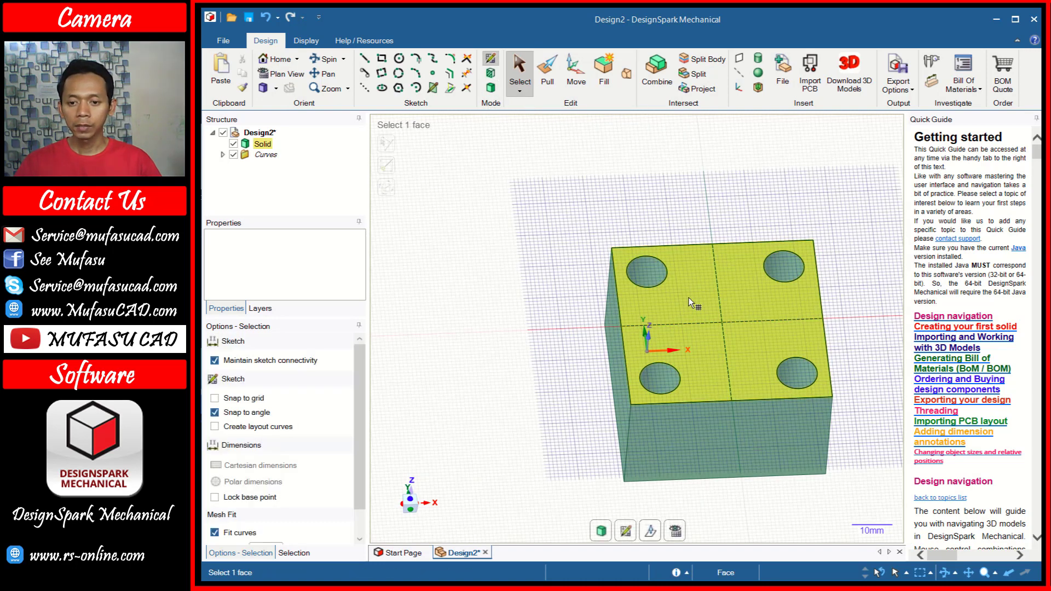
left_click(399, 59)
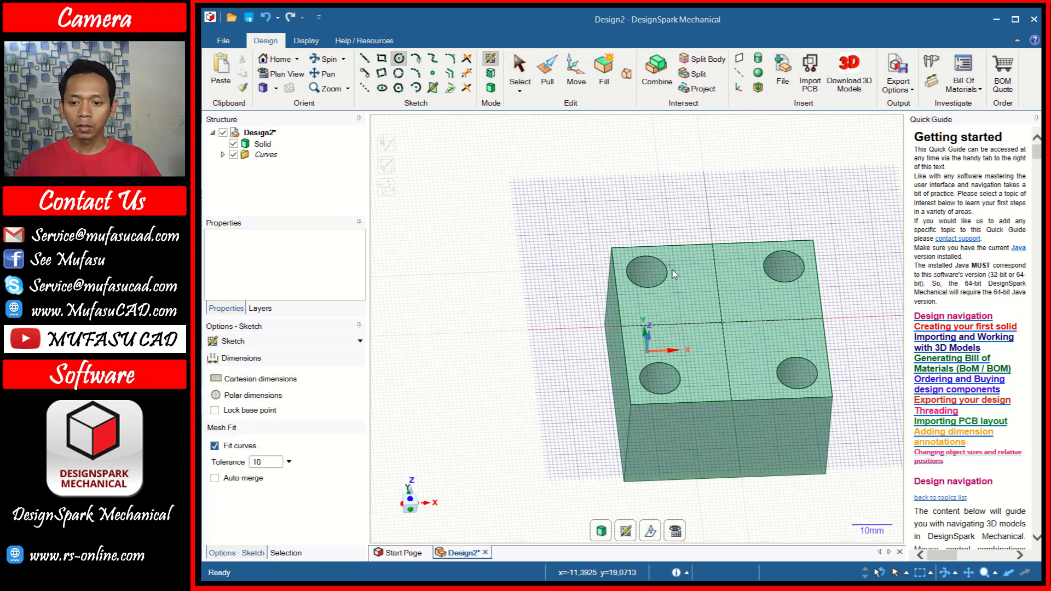
left_click(722, 322)
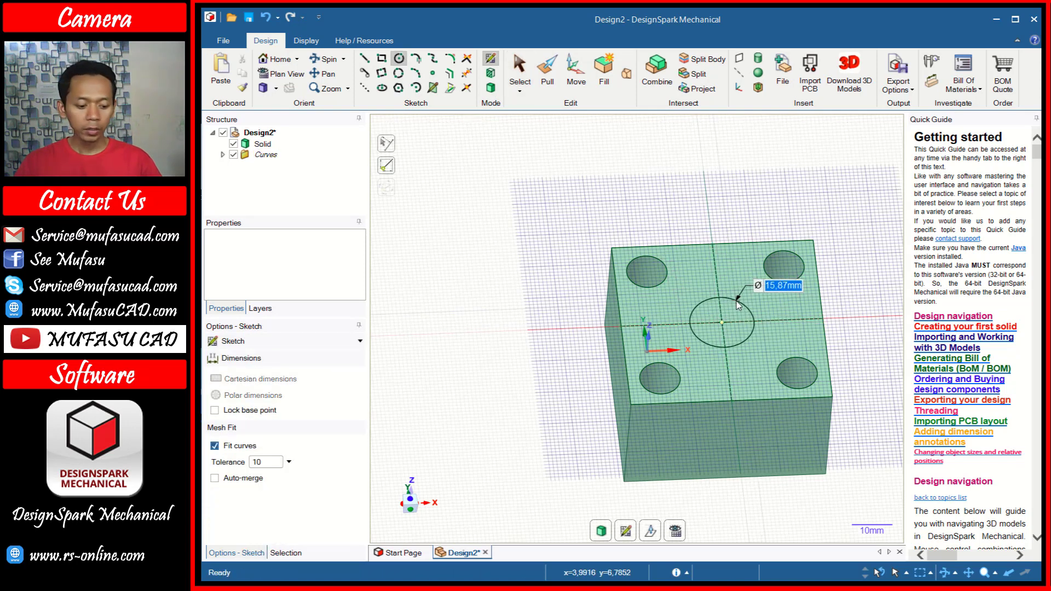
type("30")
key("Return")
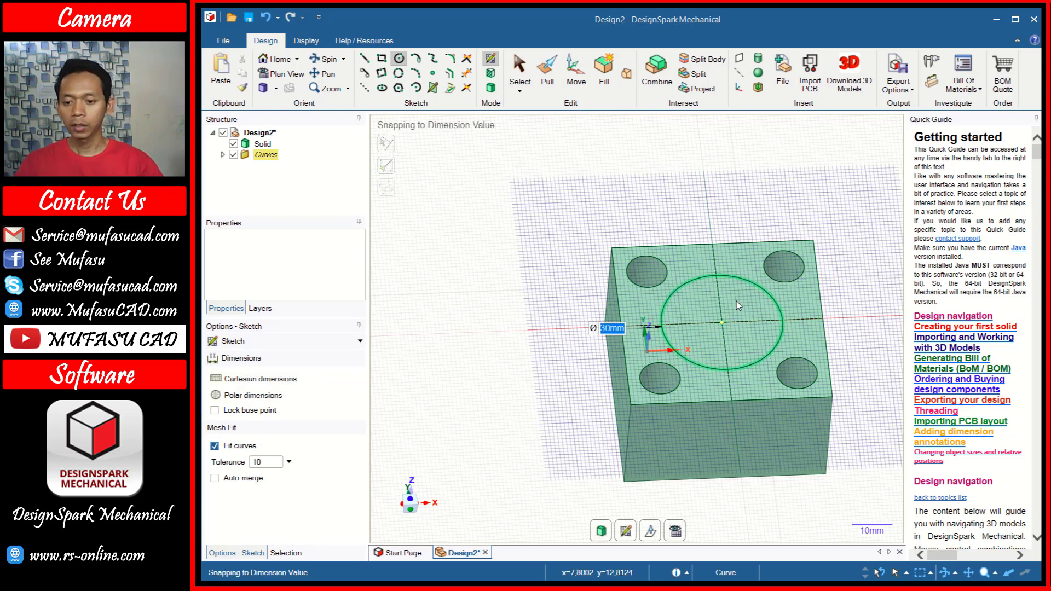
Delete both construction lines from the structure tree and hide the block.
left_click(223, 155)
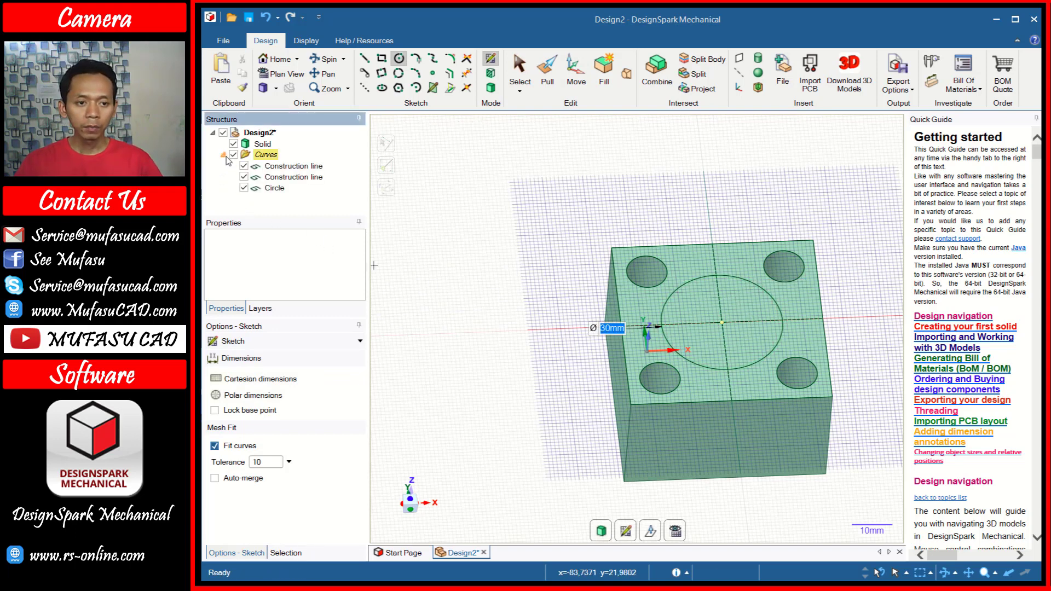
right_click(301, 166)
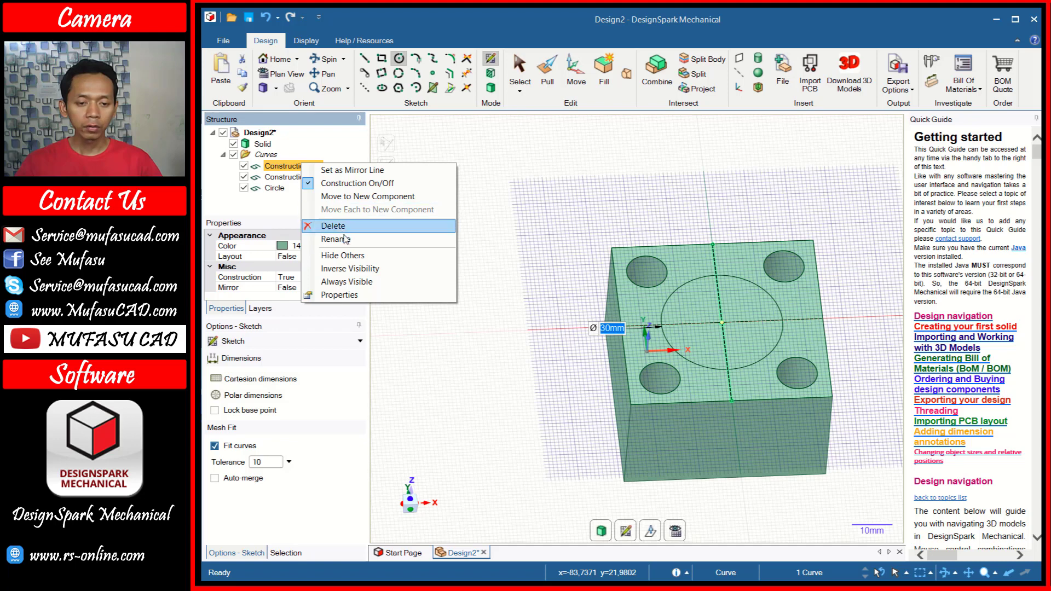
left_click(331, 226)
right_click(312, 168)
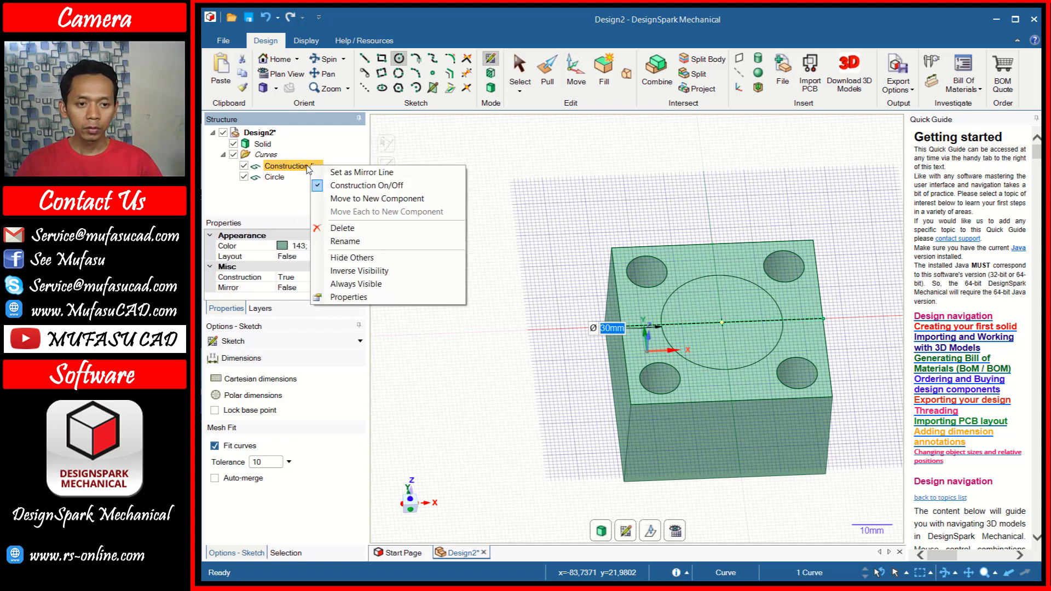
left_click(332, 225)
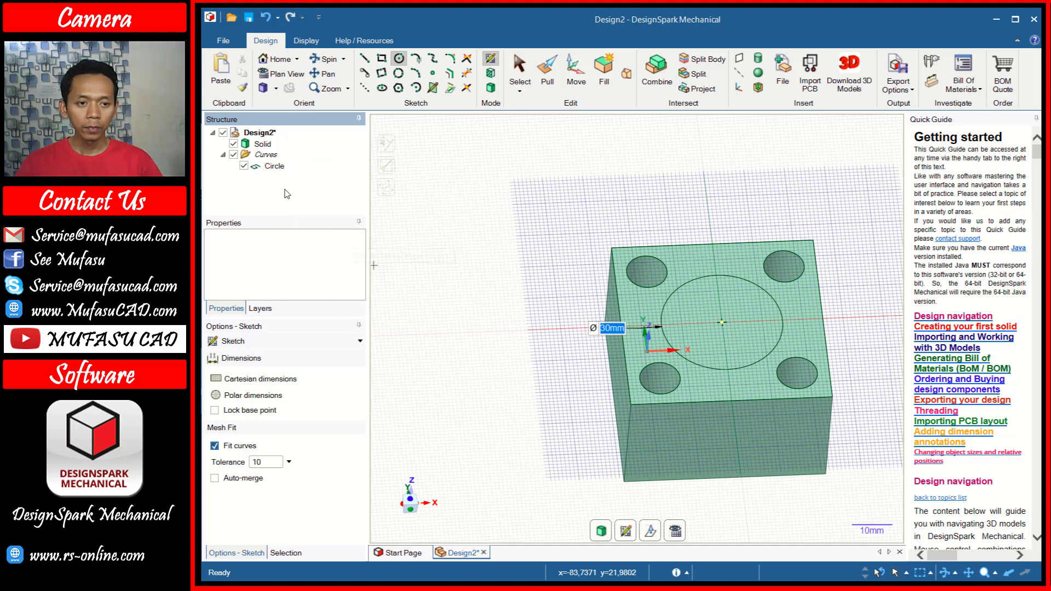
left_click(233, 144)
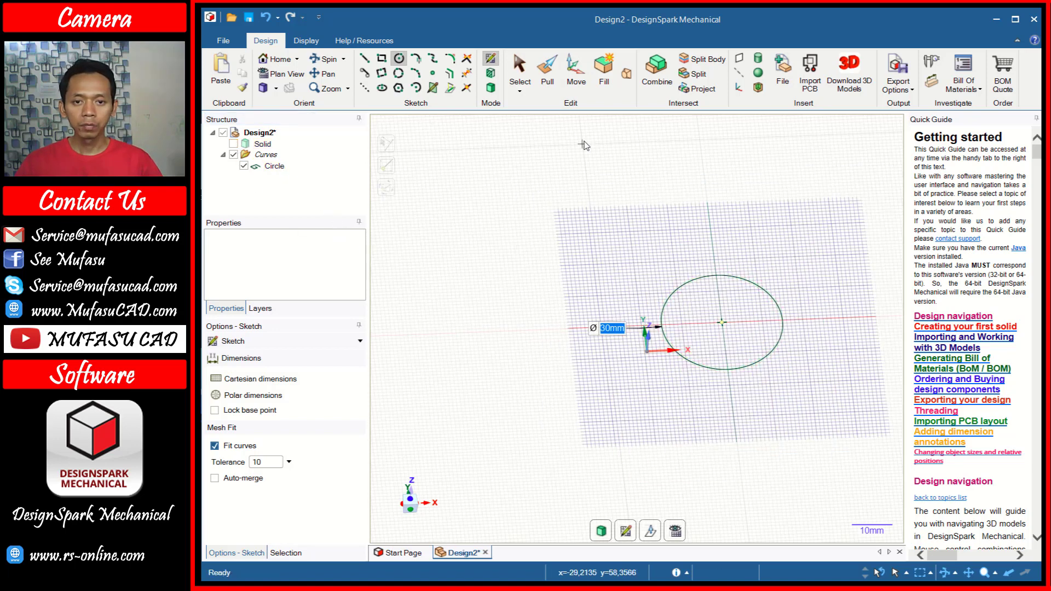
Pull the 30 mm circle face up 20 mm into a cylinder.
left_click(546, 82)
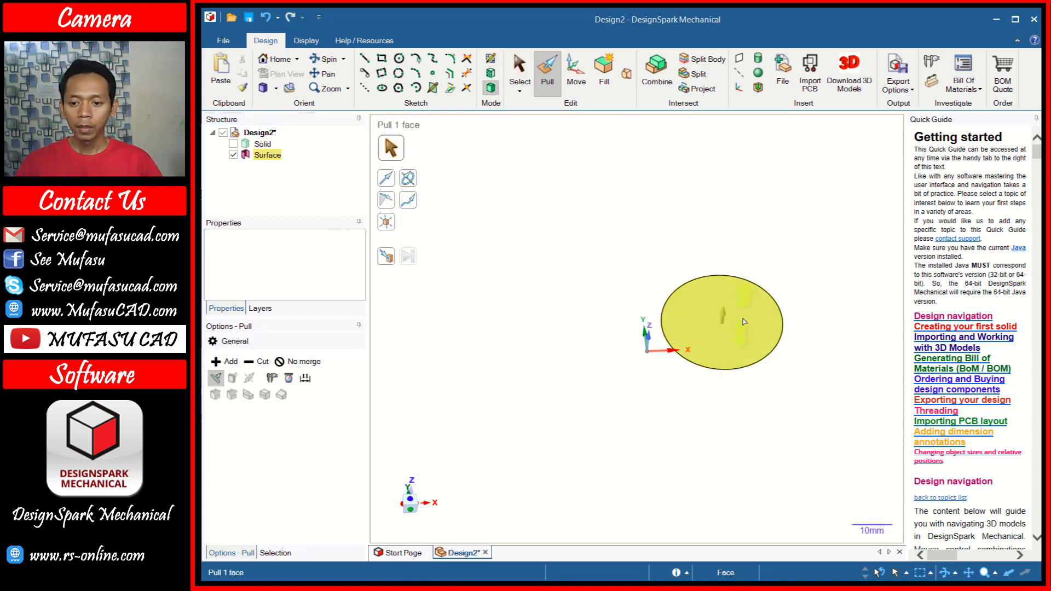
left_click_drag(725, 329, 737, 289)
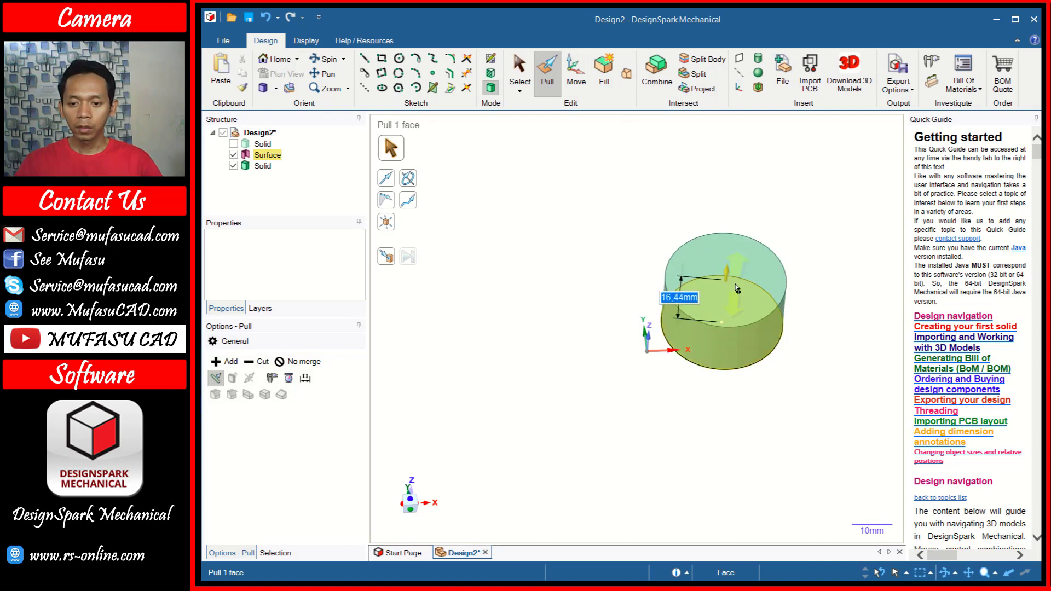
type("20")
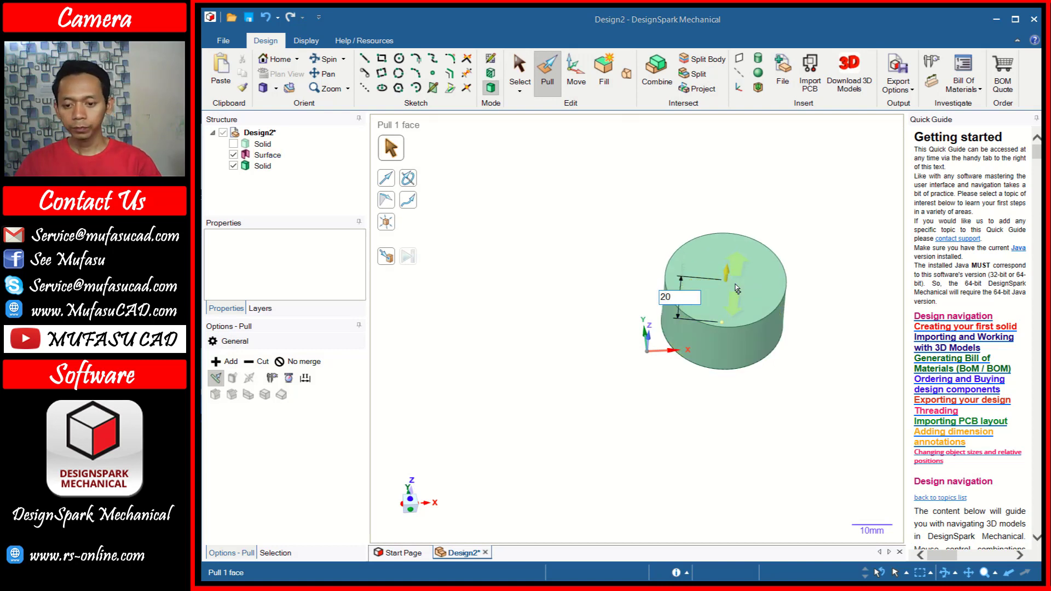
key("Return")
Show the block again and select both the block and cylinder bodies.
left_click(233, 144)
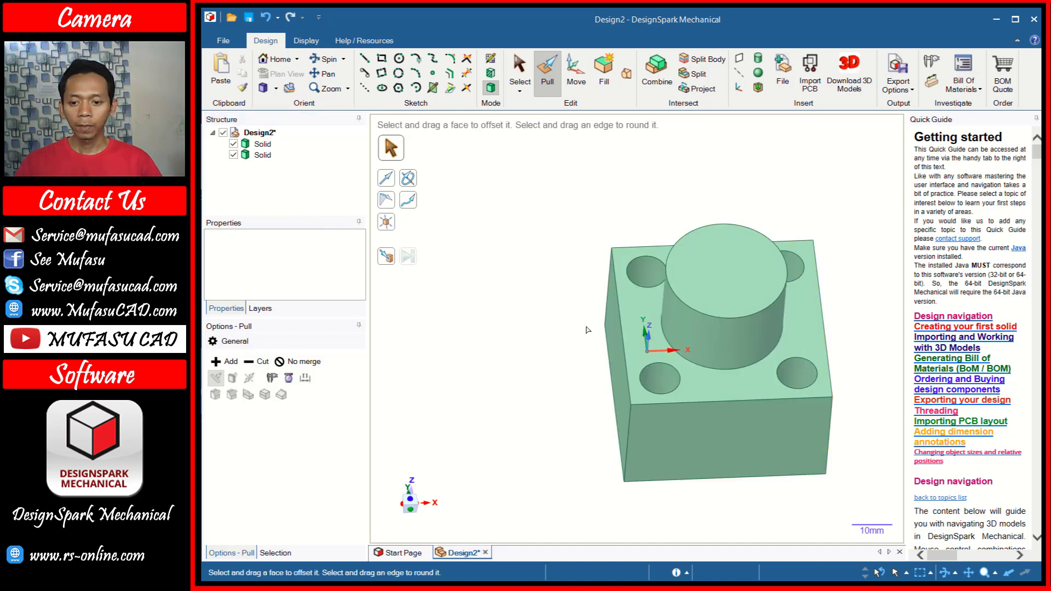
left_click(670, 307)
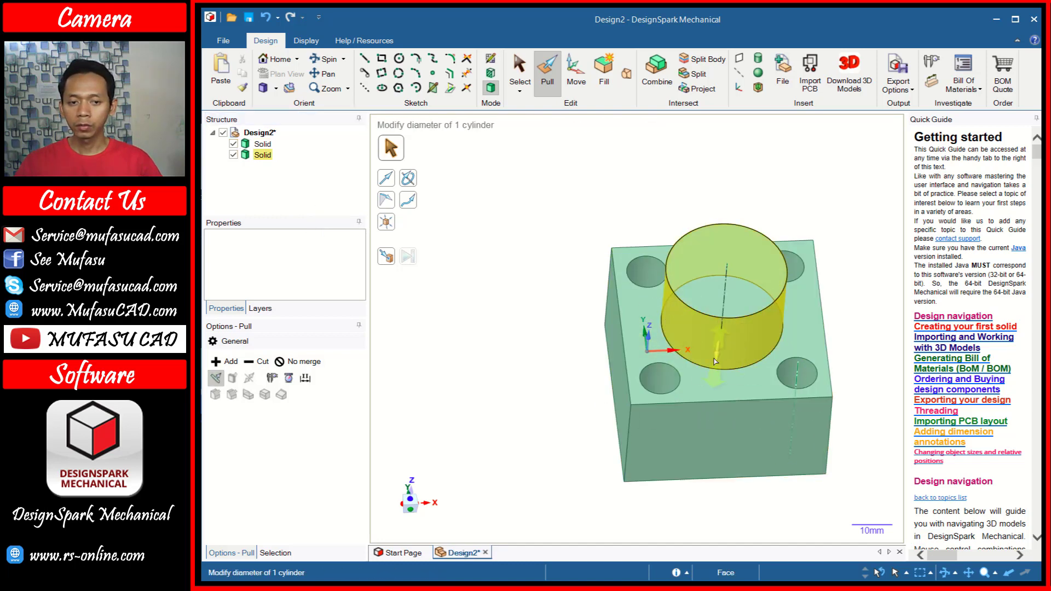
left_click(267, 146)
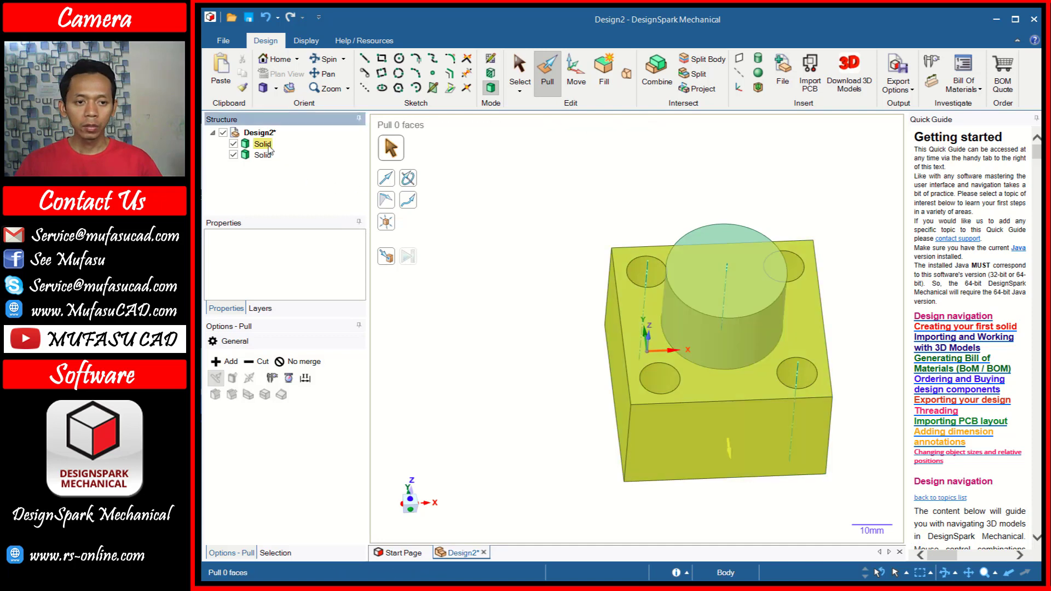
left_click(264, 156)
left_click(264, 158, "ctrl")
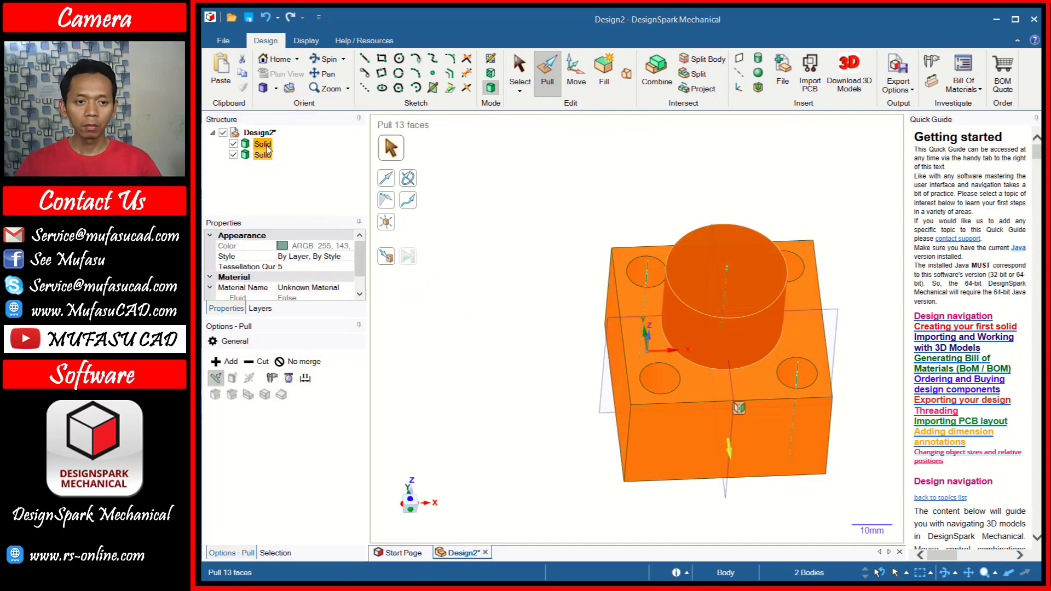
Combine the cylinder and square block into one body using the merge-bodies option.
left_click(653, 74)
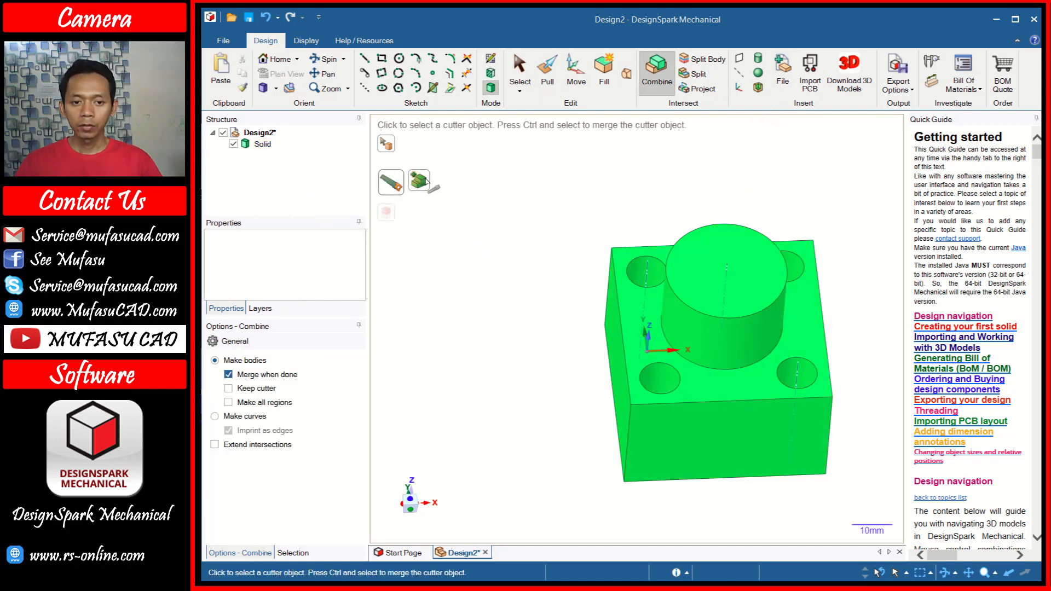
left_click(416, 178)
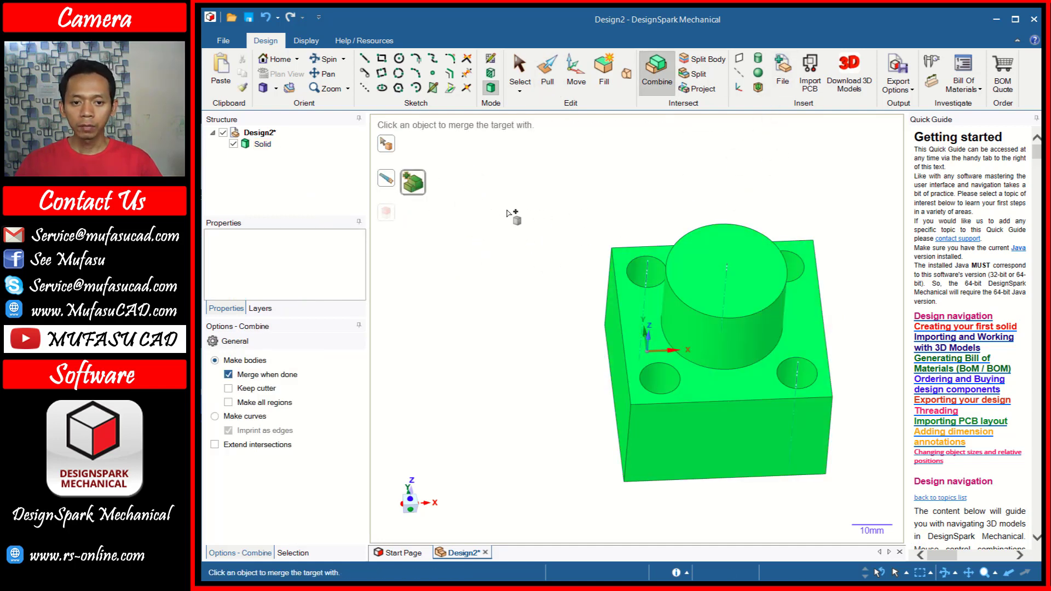
left_click(661, 230)
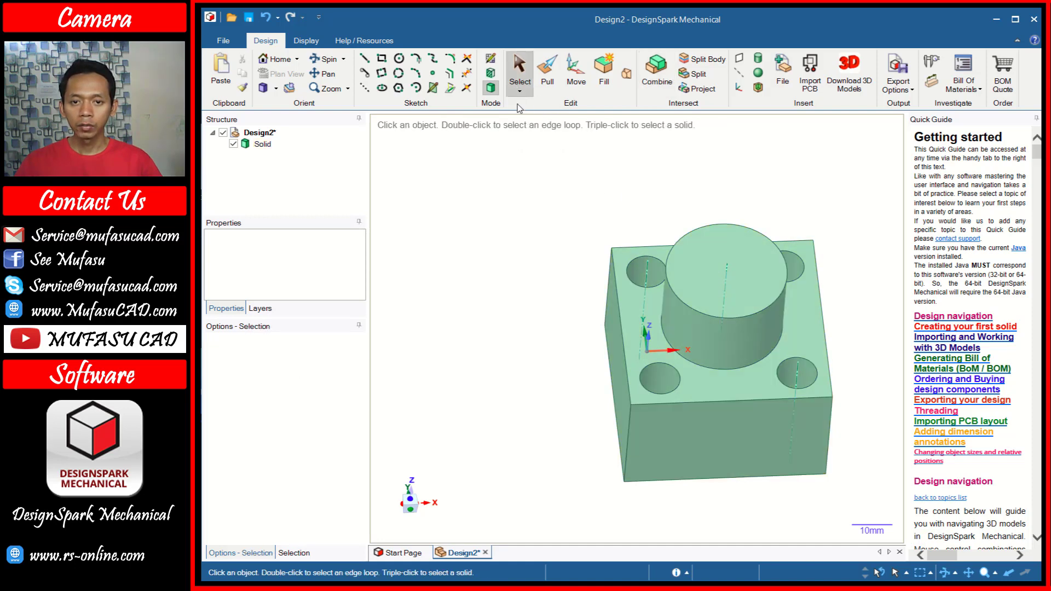
Sketch a 25 mm diameter circle centred on the cylinder's top face.
left_click(725, 261)
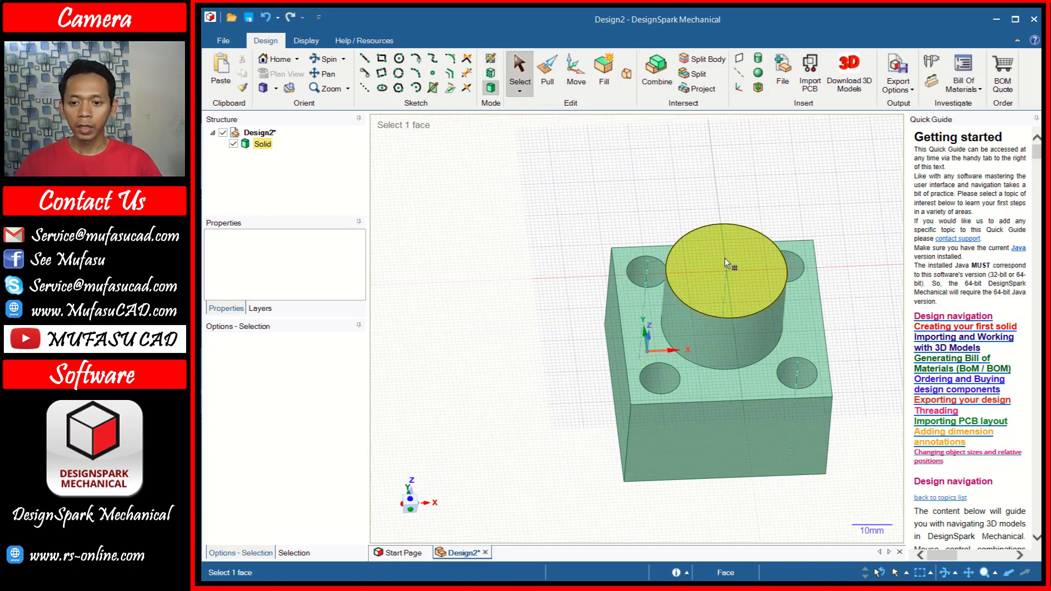
left_click(704, 264)
key("k")
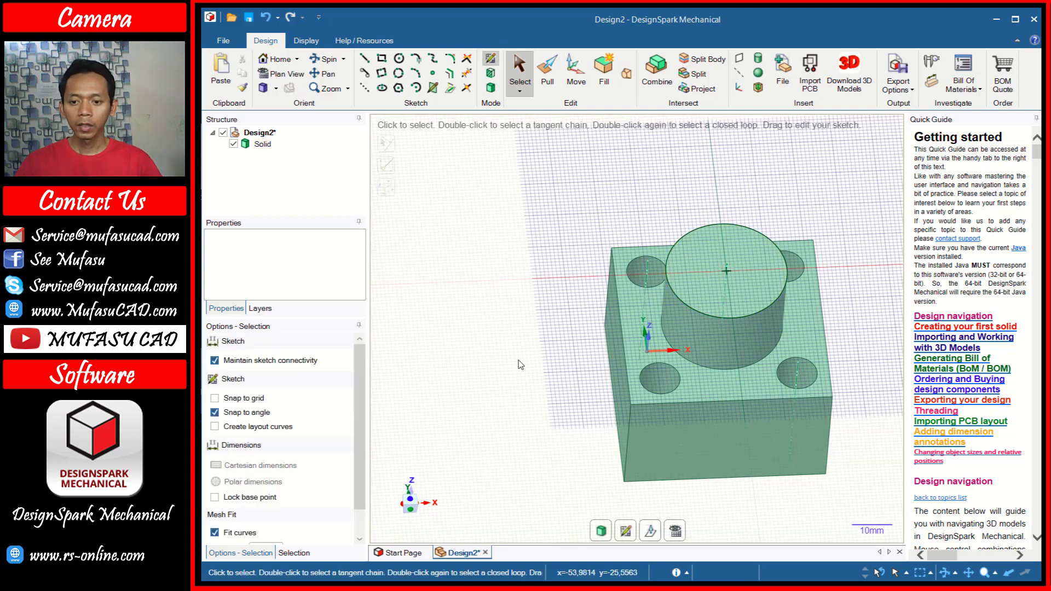
left_click(399, 58)
left_click(728, 271)
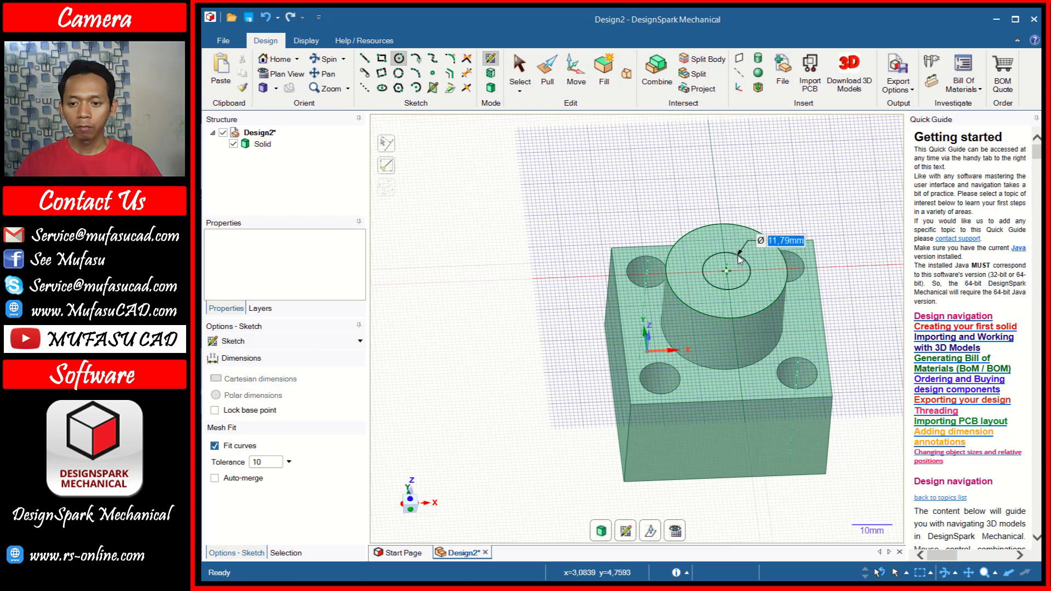
type("25")
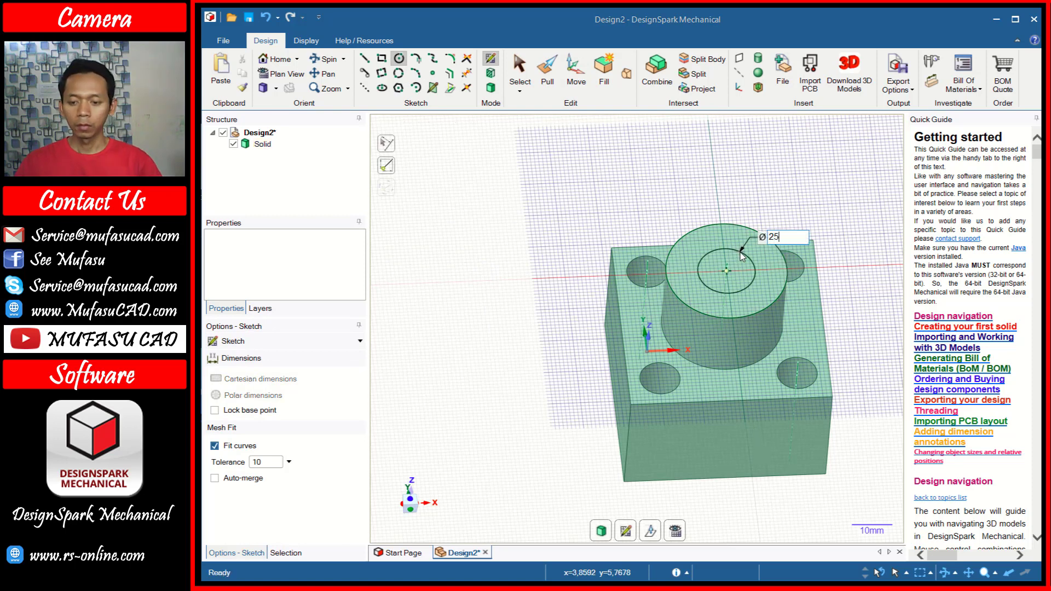
key("Return")
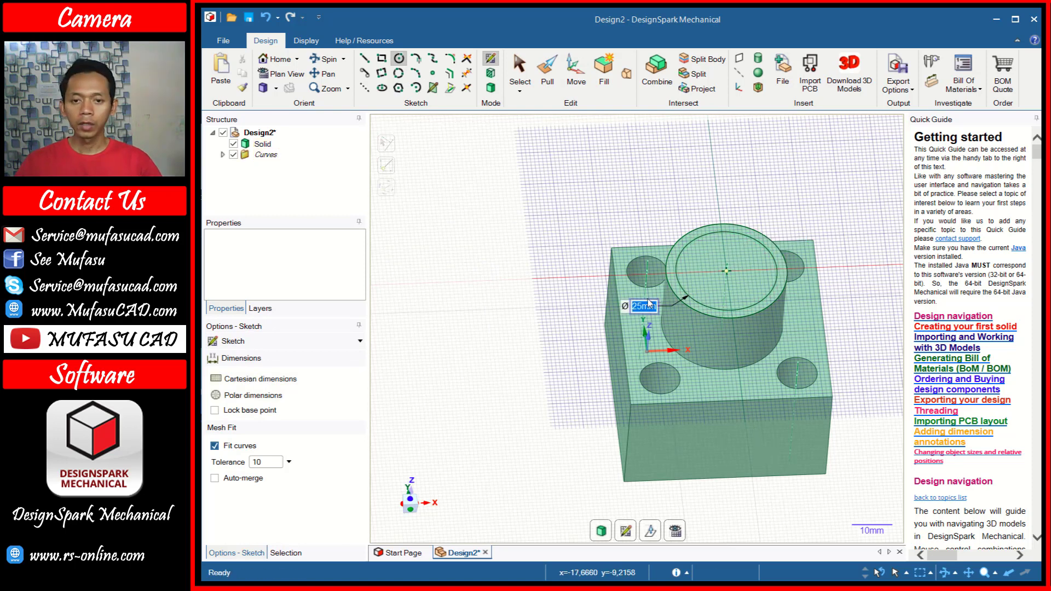
Pull the circle down through the boss and block to cut the bore.
left_click(549, 68)
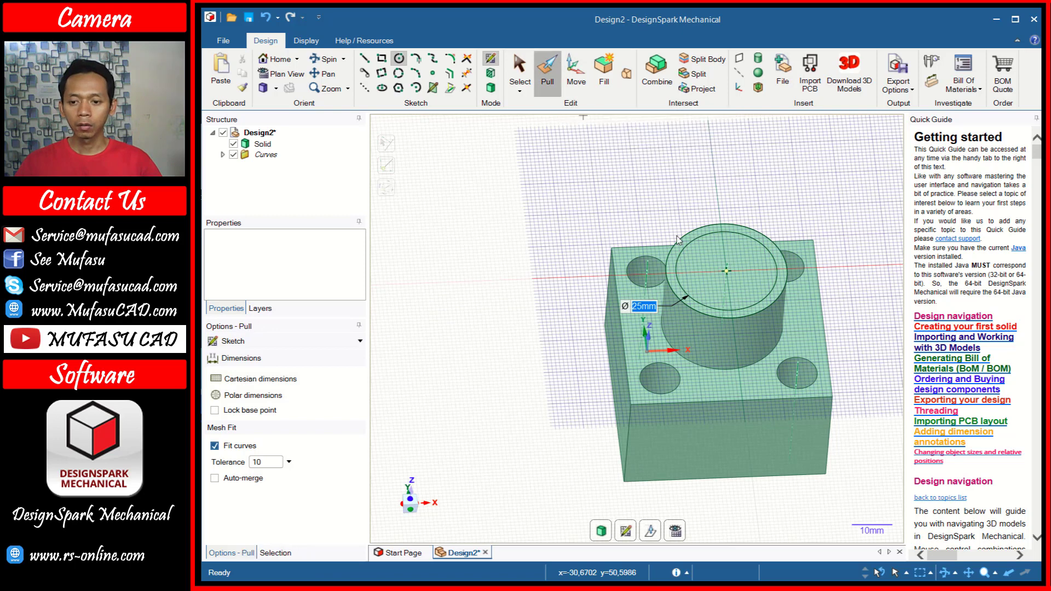
left_click_drag(734, 279, 728, 519)
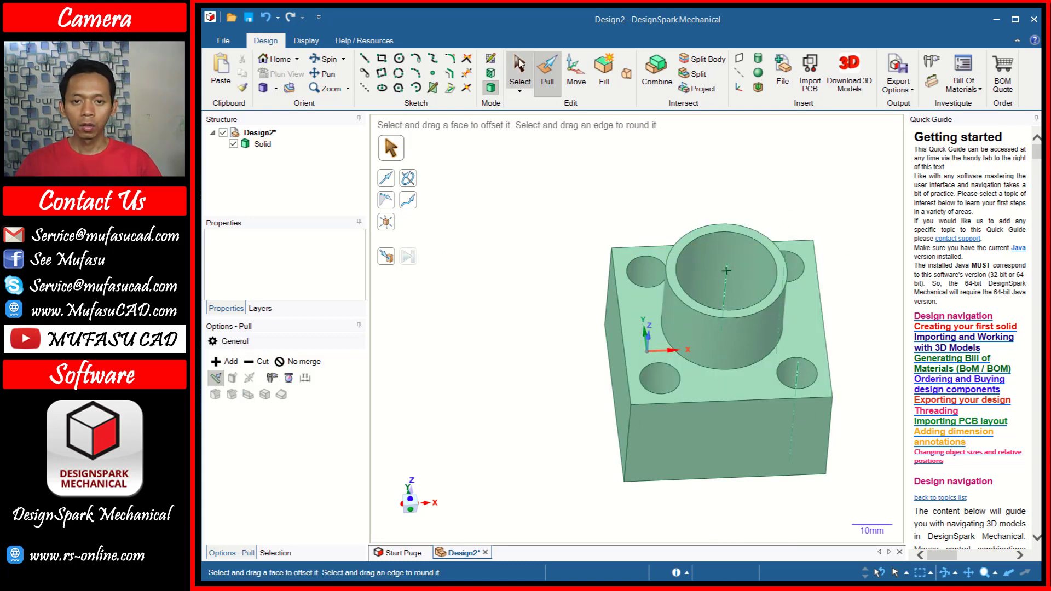
left_click(517, 68)
mouse_move(868, 311)
middle_mouse_down()
mouse_move(853, 370)
mouse_move(858, 269)
middle_mouse_up()
Select the block's four vertical corner edges.
middle_click_drag(800, 418, 859, 377)
left_click(609, 334)
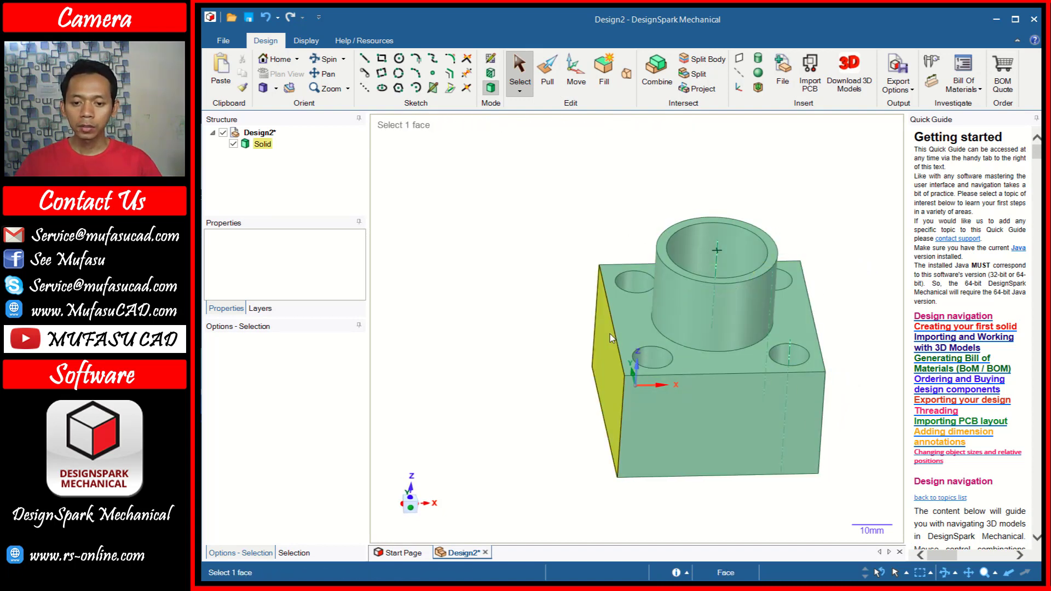
left_click(594, 327)
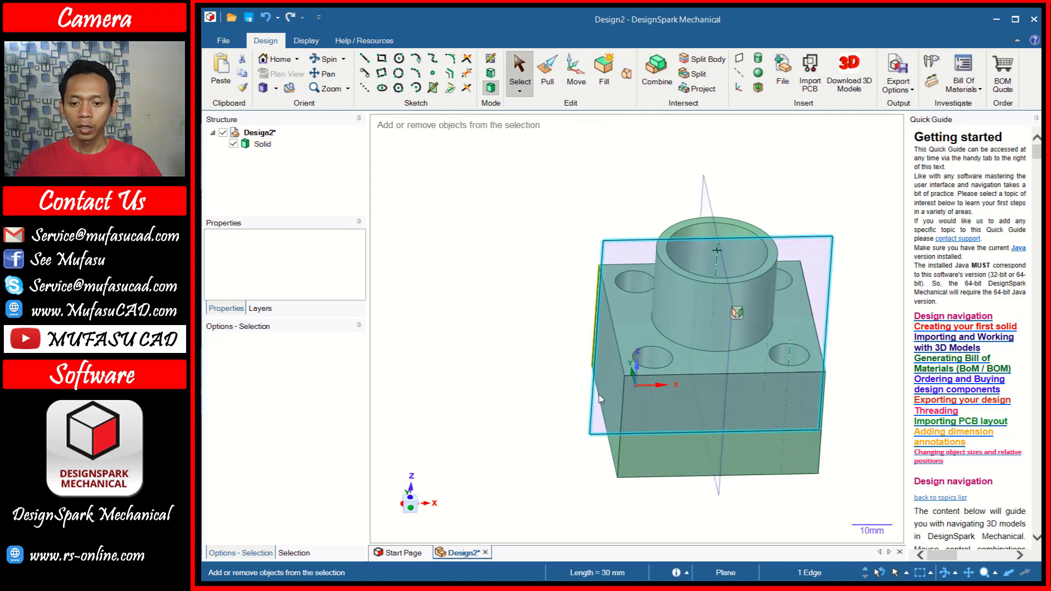
left_click(623, 405, "ctrl")
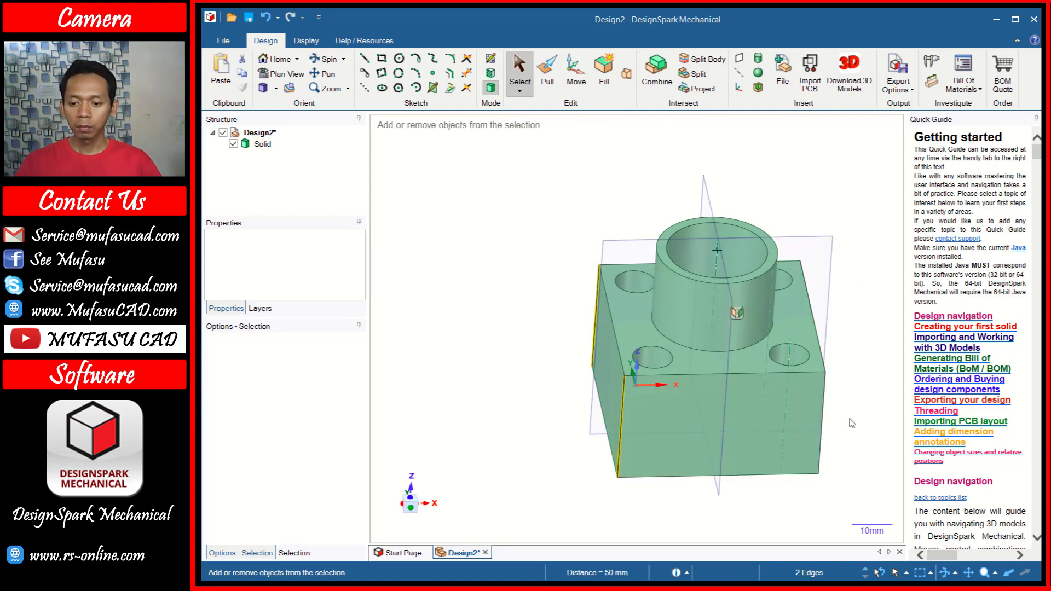
left_click(823, 421, "ctrl")
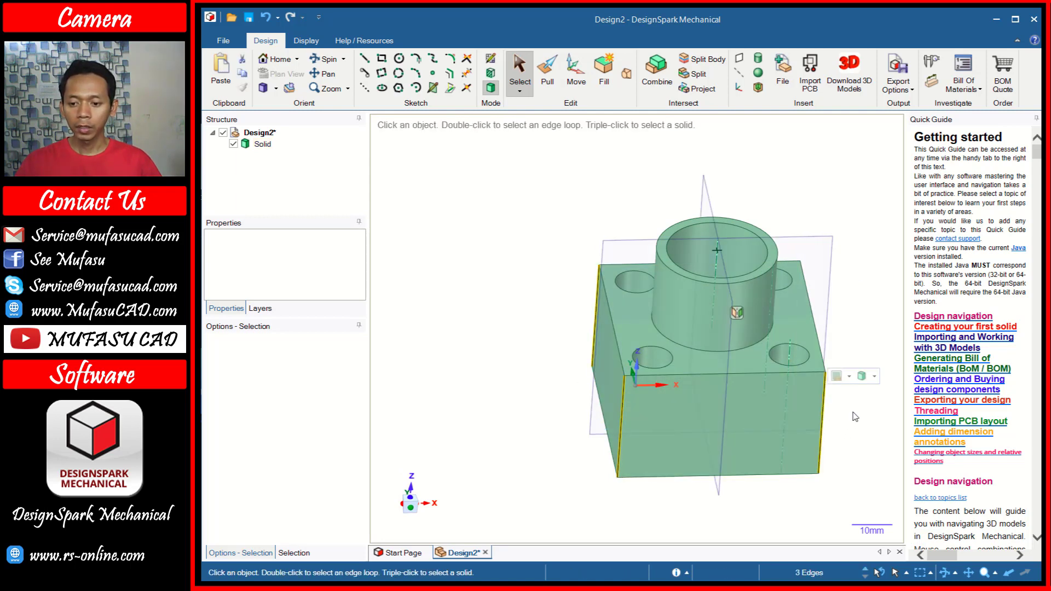
middle_click_drag(855, 418, 861, 337)
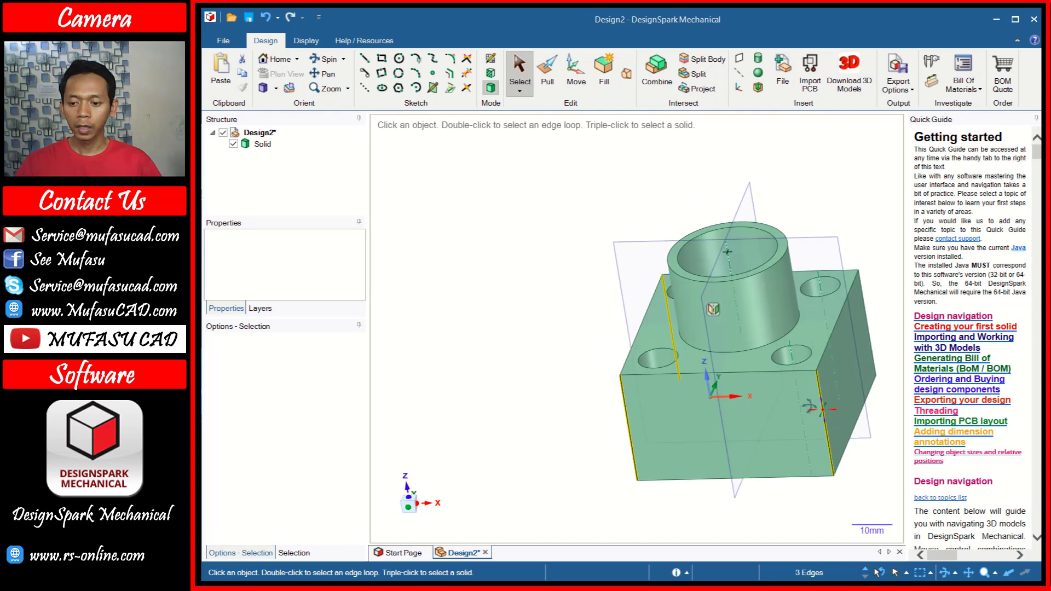
left_click(869, 331, "ctrl")
middle_click_drag(880, 281, 817, 196)
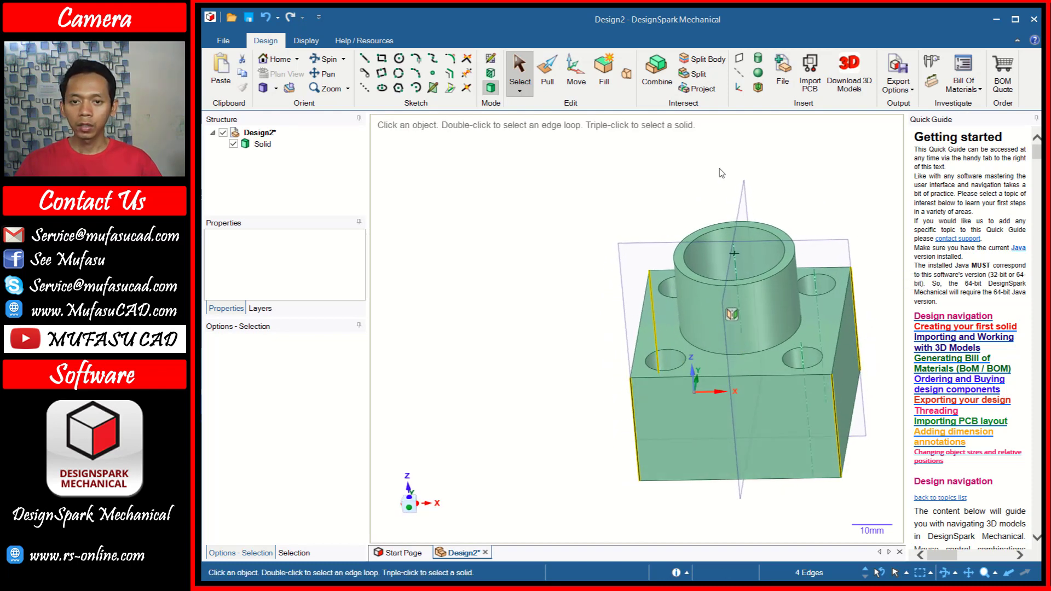
Round the four selected vertical corners to an 8 mm radius.
left_click(545, 77)
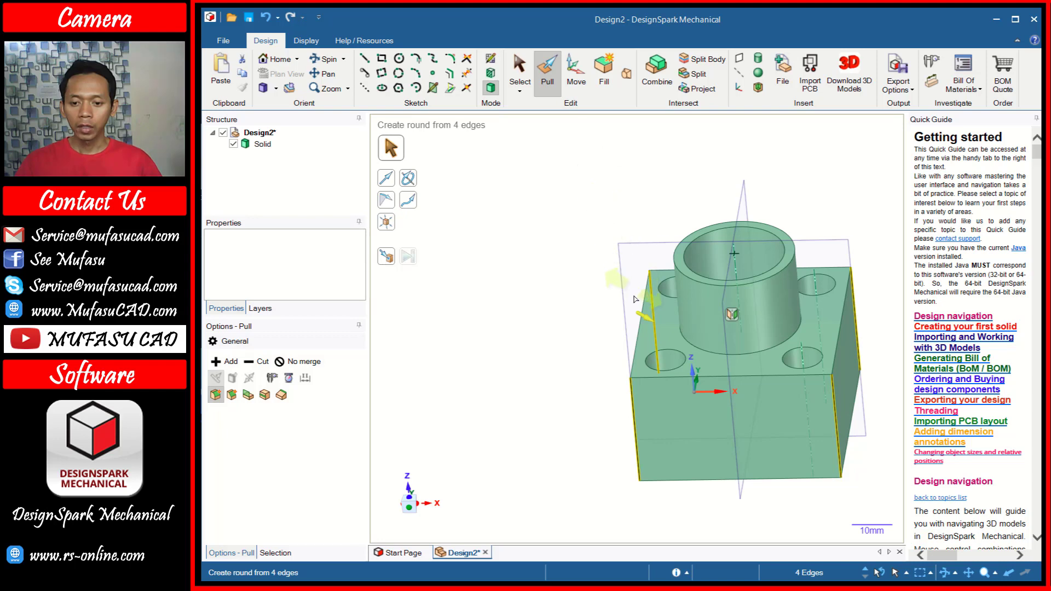
middle_click_drag(646, 319, 617, 308)
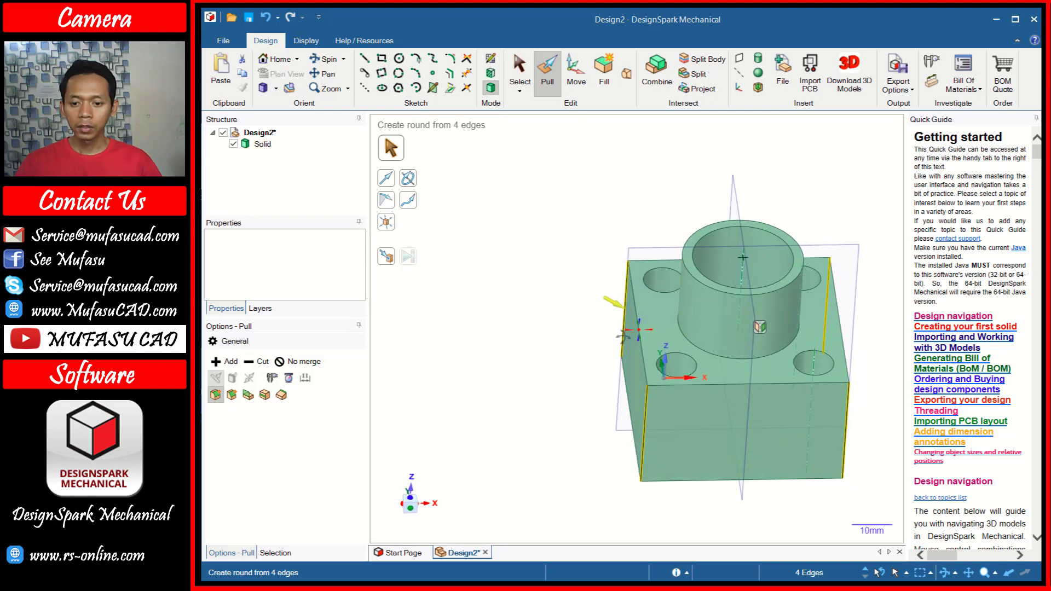
left_click_drag(617, 309, 649, 345)
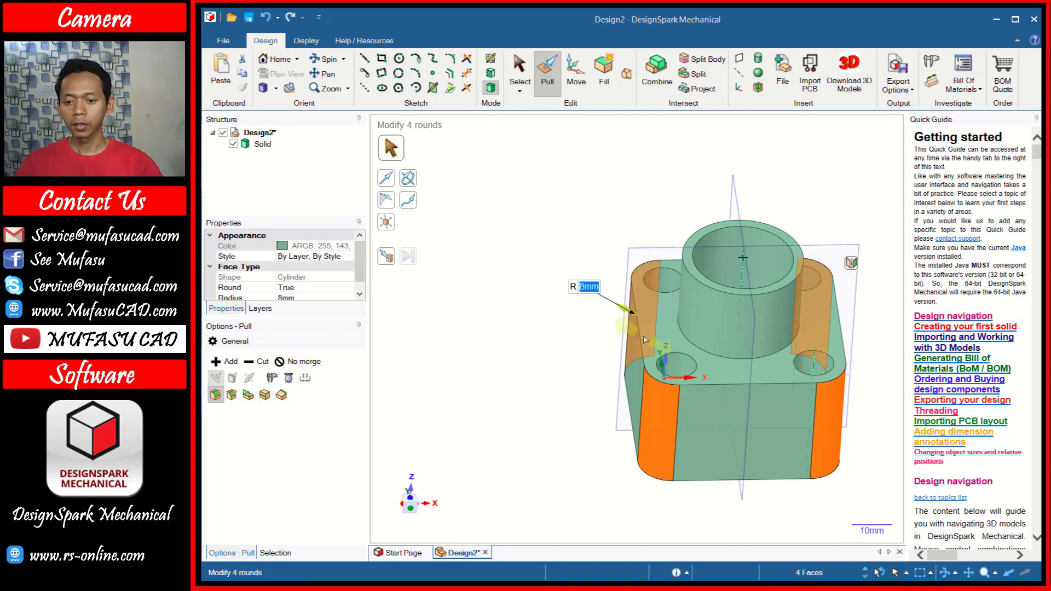
key("s")
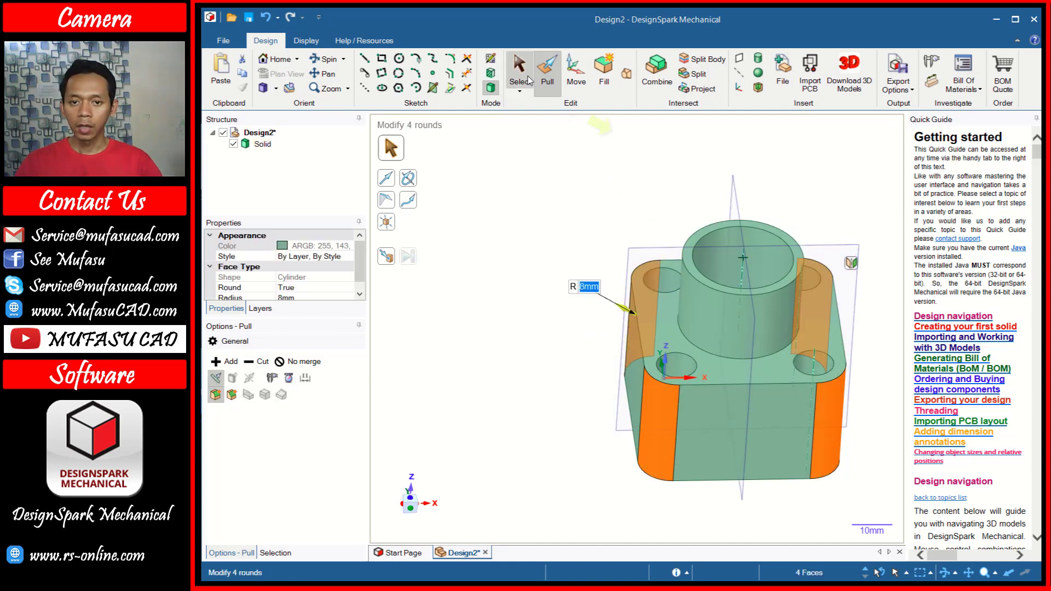
Round the boss's top outer rim with a 1 mm radius.
left_click(688, 240)
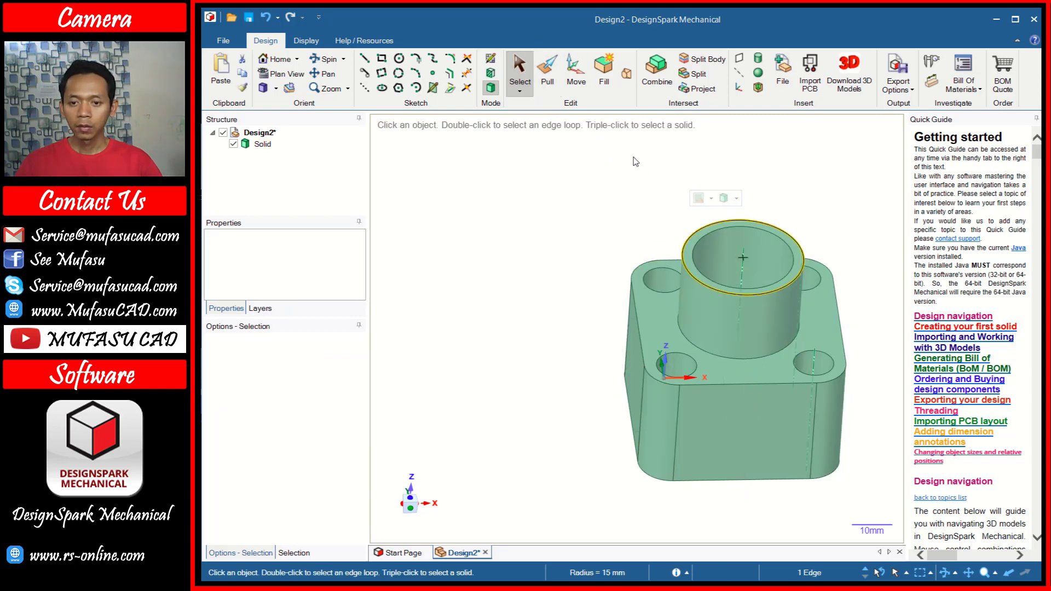
left_click(548, 74)
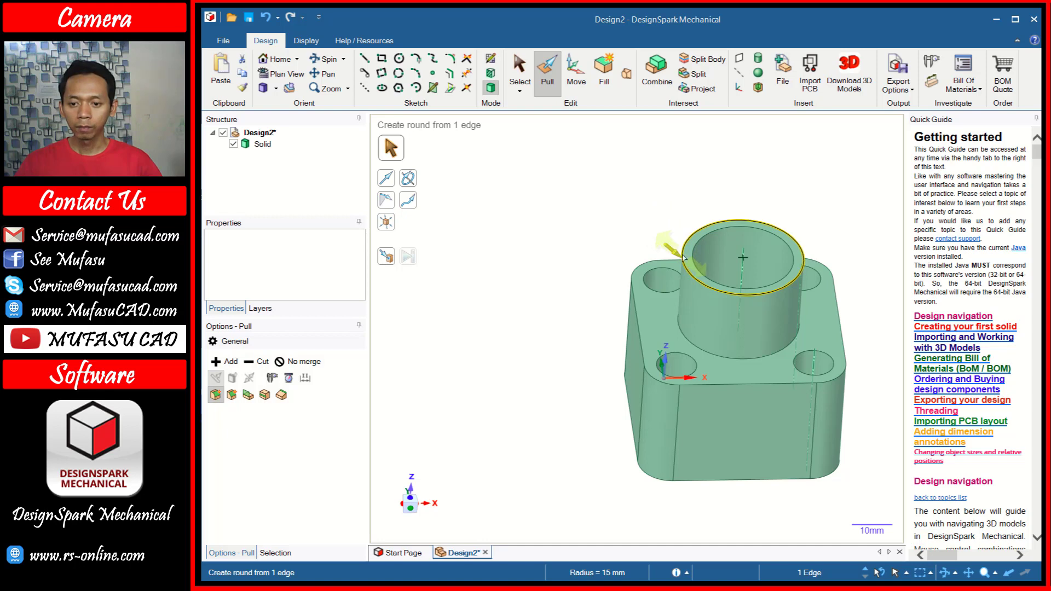
left_click_drag(683, 258, 688, 261)
type("1")
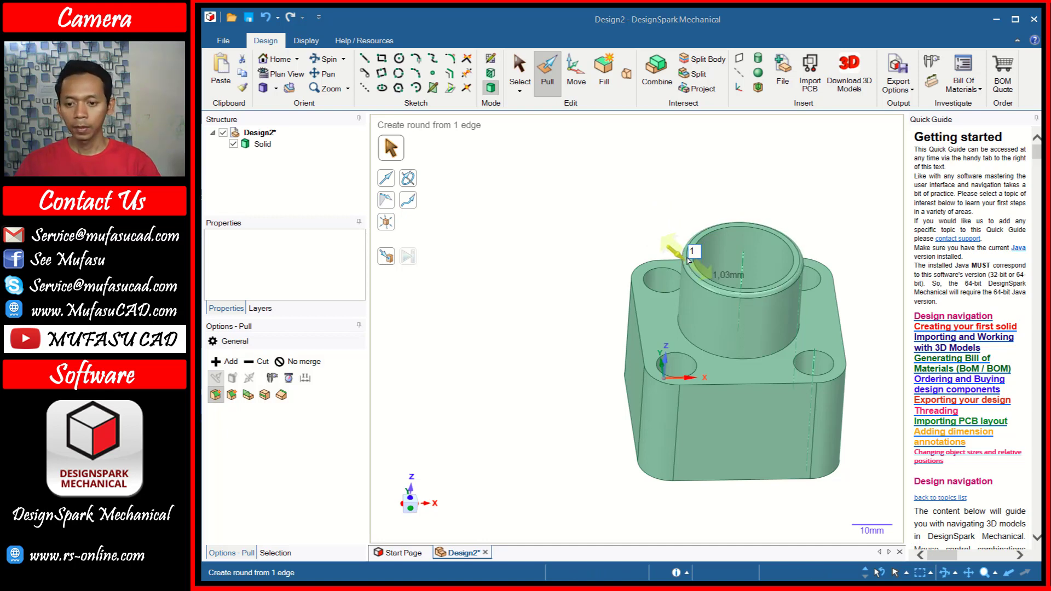
key("Return")
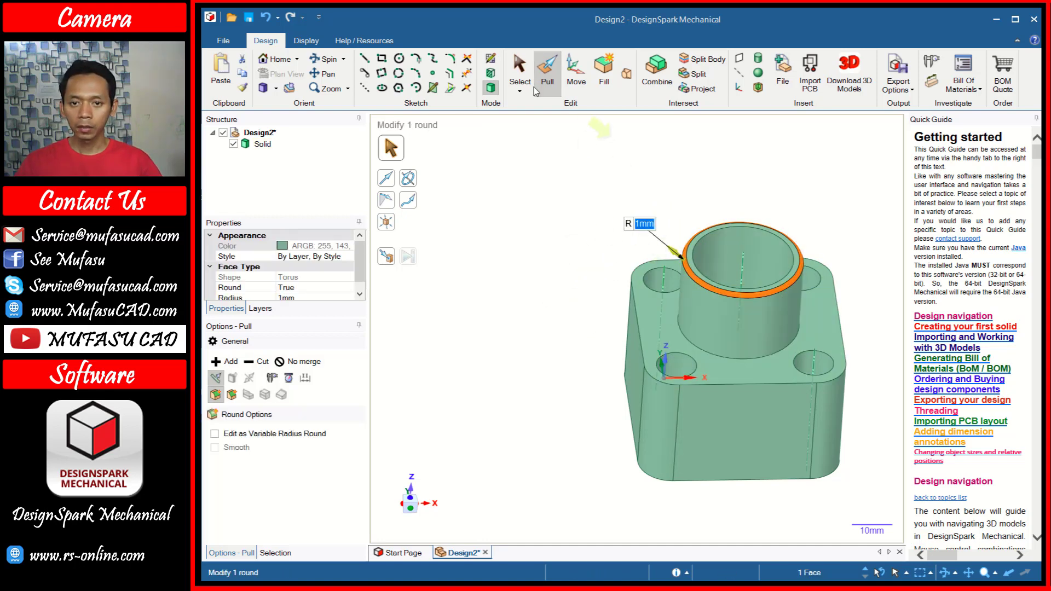
left_click(512, 76)
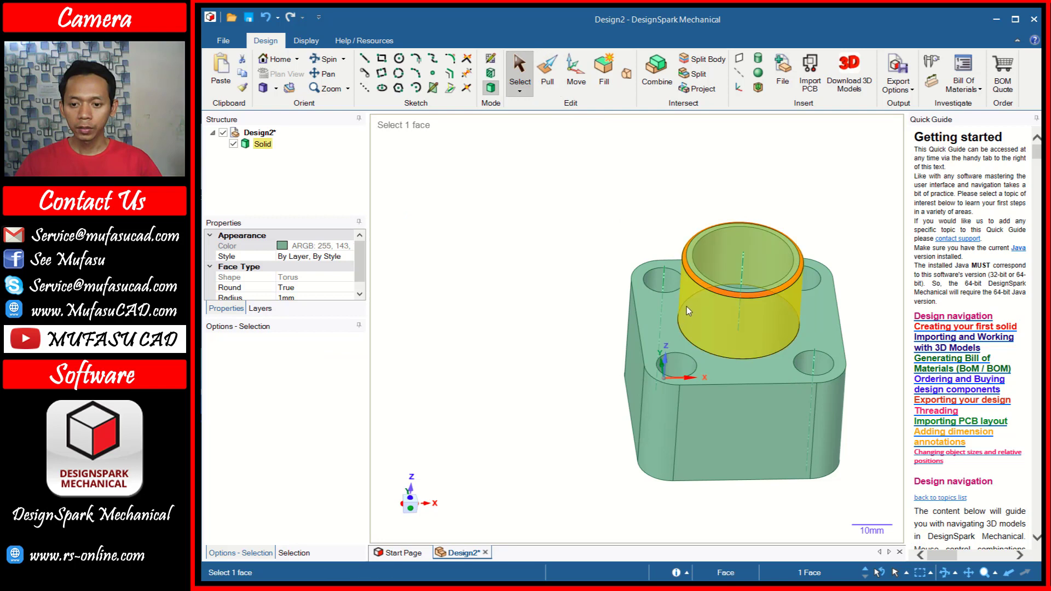
Fillet the edge where the boss meets the block at 2 mm.
double_click(682, 336)
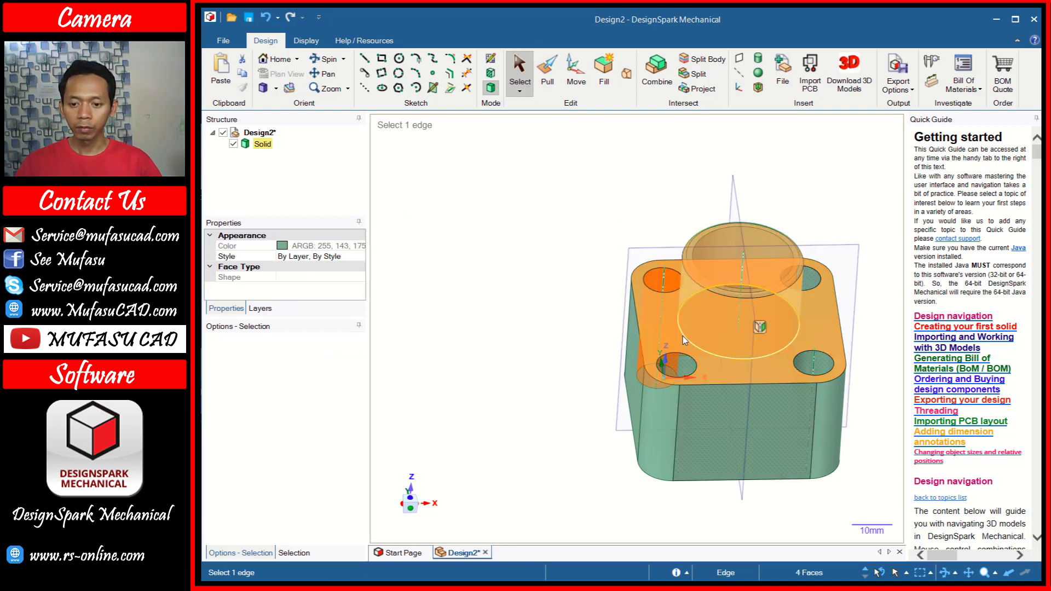
left_click(691, 343)
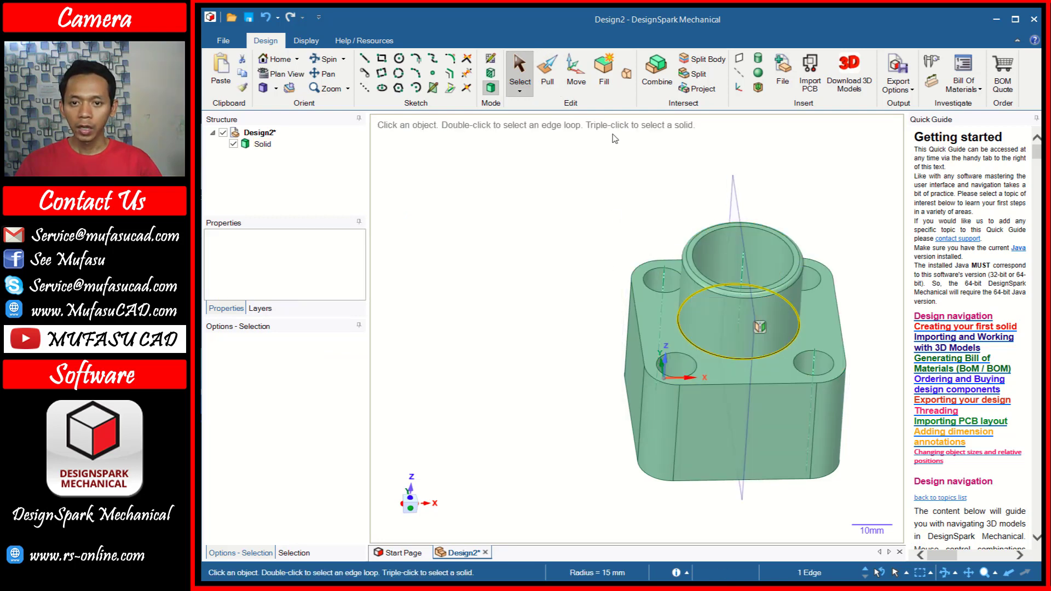
left_click(549, 64)
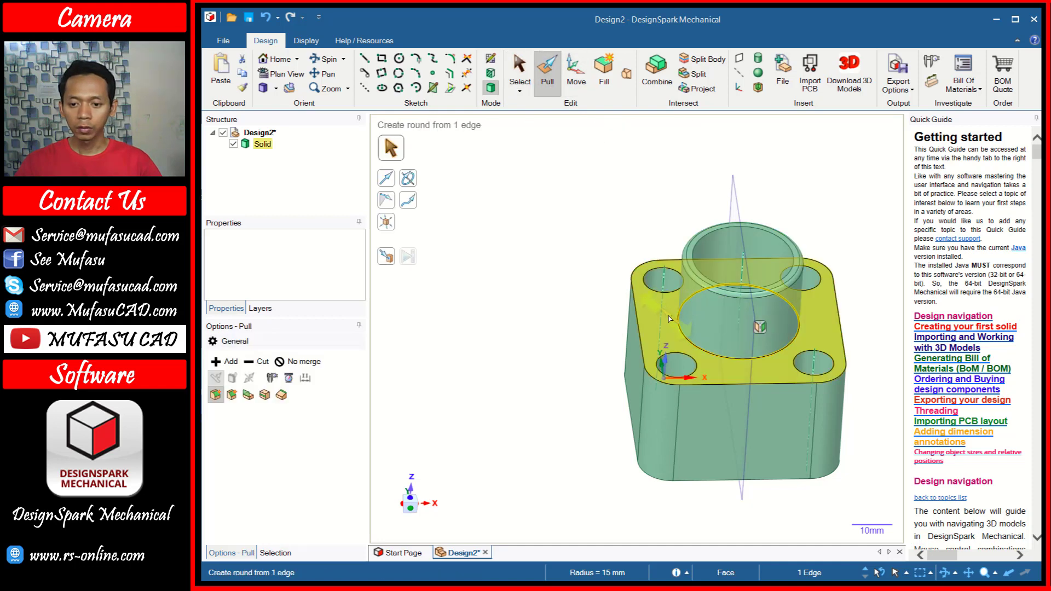
left_click_drag(675, 320, 665, 307)
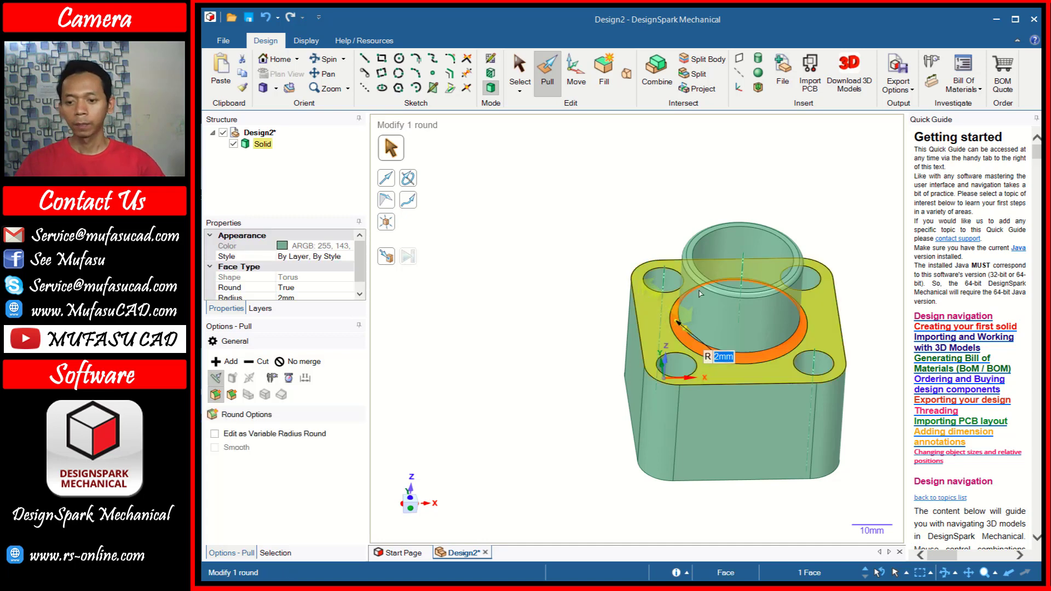
key("s")
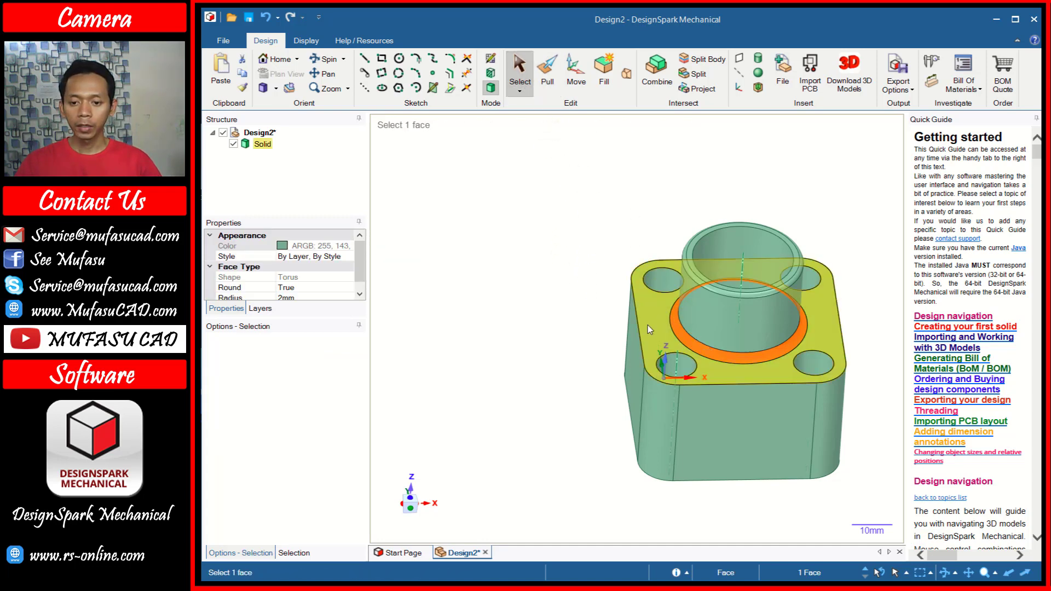
Select all eight edges of the block's top outer perimeter.
left_click(638, 328)
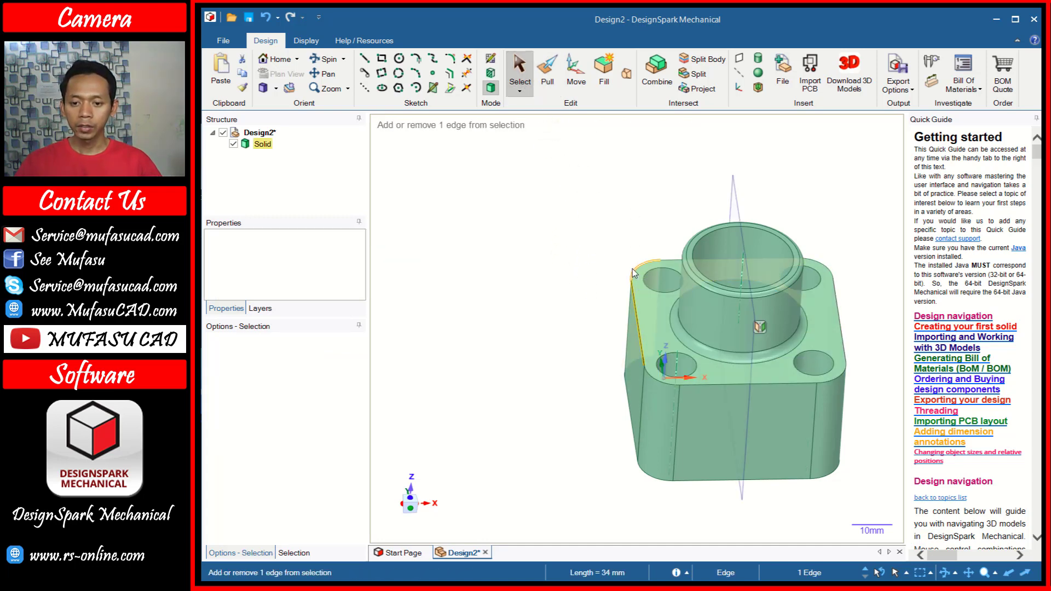
left_click(637, 275)
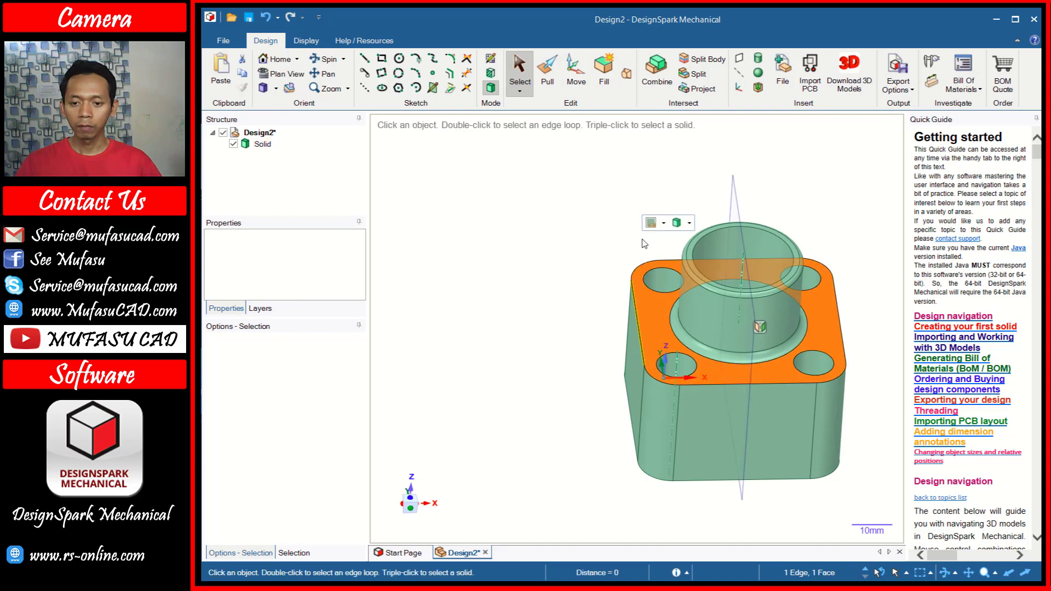
left_click(639, 273, "ctrl")
left_click(629, 297)
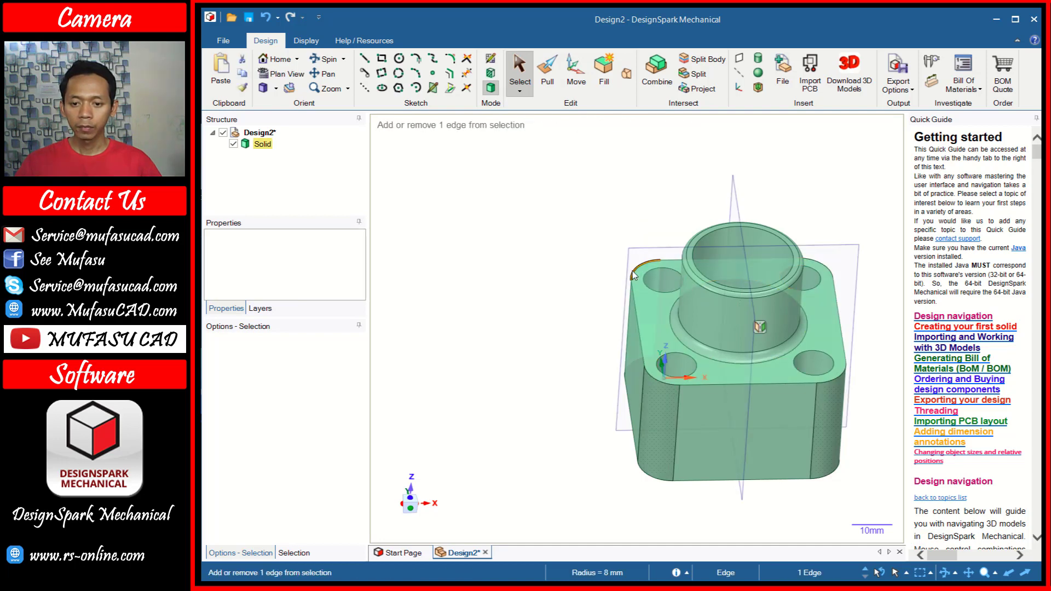
double_click(637, 301)
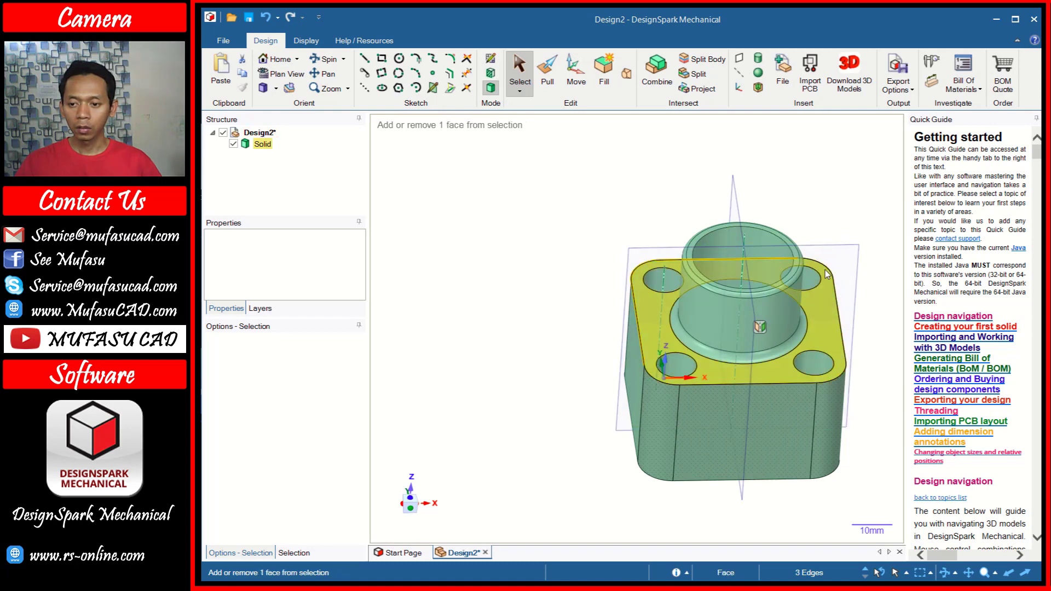
left_click(842, 328, "ctrl")
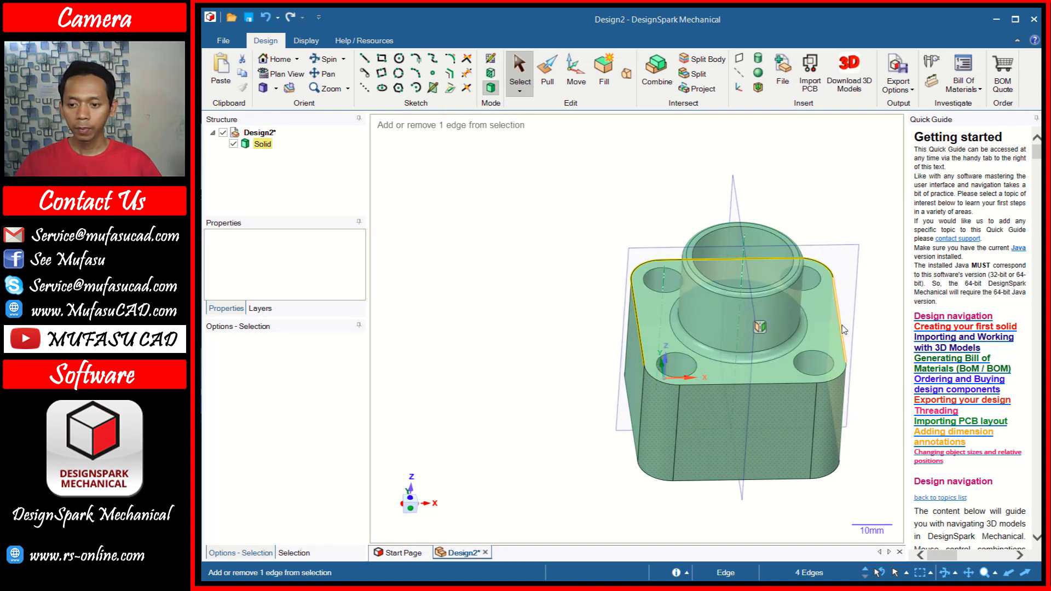
left_click(798, 382, "ctrl")
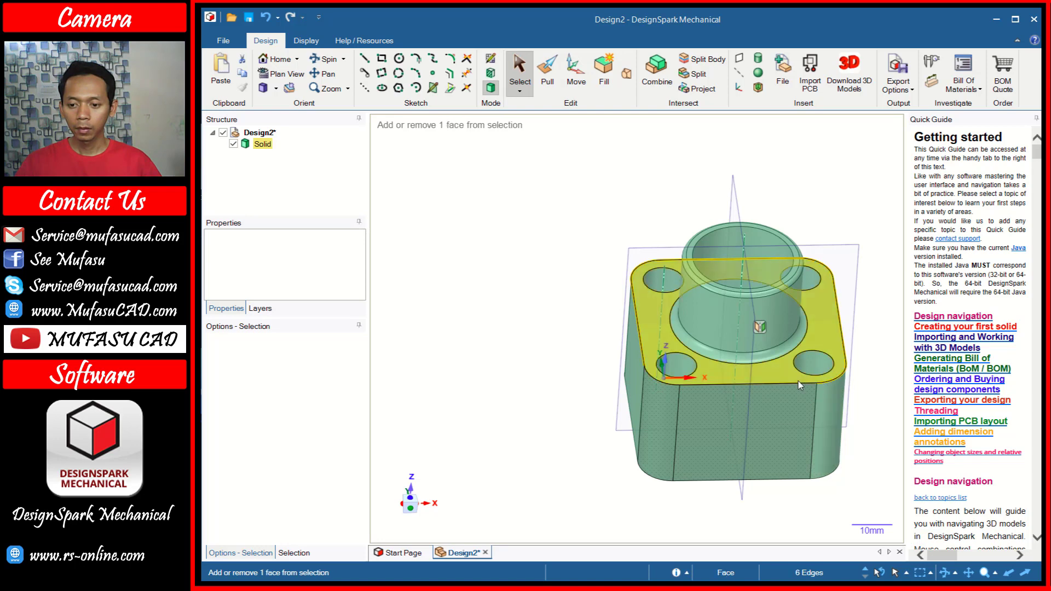
left_click(675, 386, "ctrl")
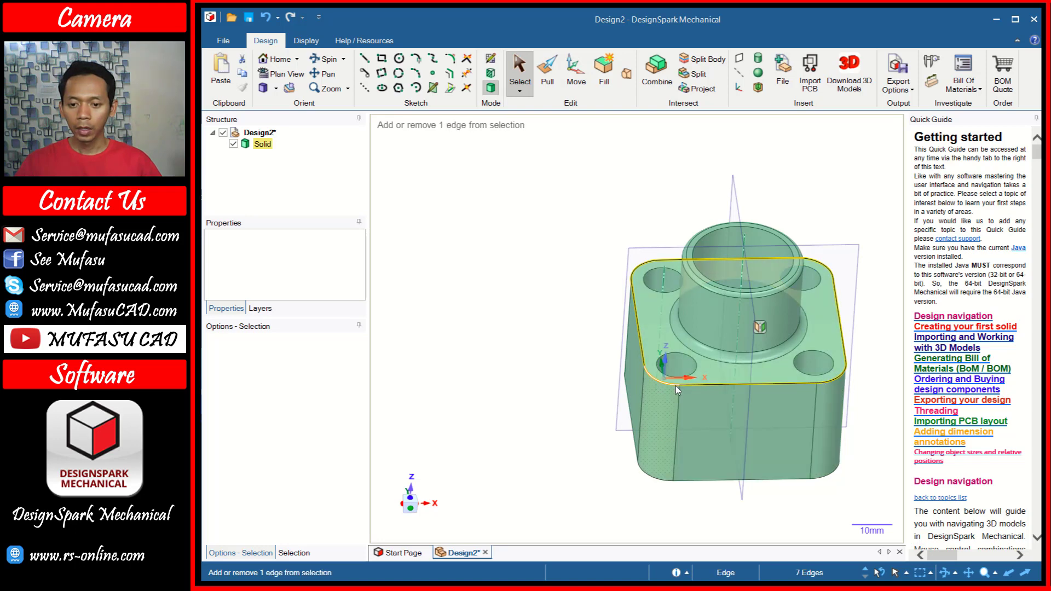
Round the selected top perimeter edges with a 1 mm radius.
left_click(542, 80)
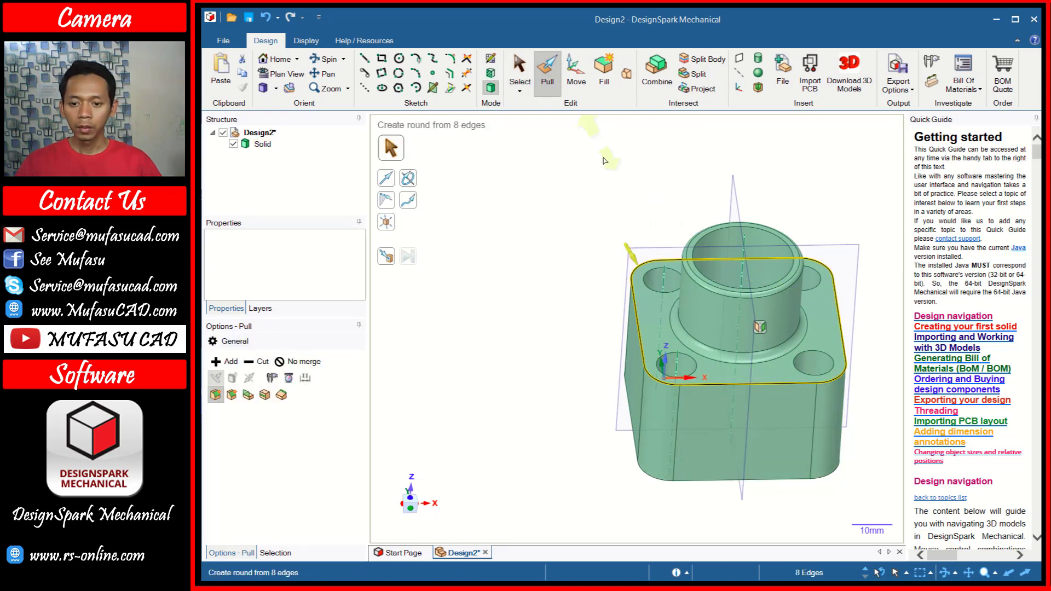
left_click_drag(628, 252, 636, 267)
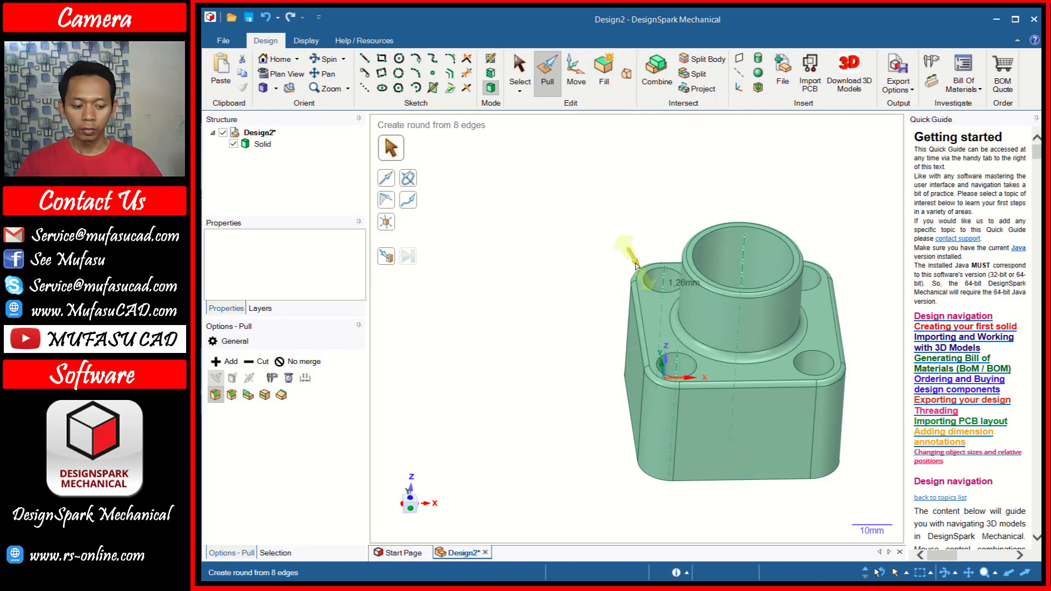
type("1")
left_click_drag(636, 266, 638, 268)
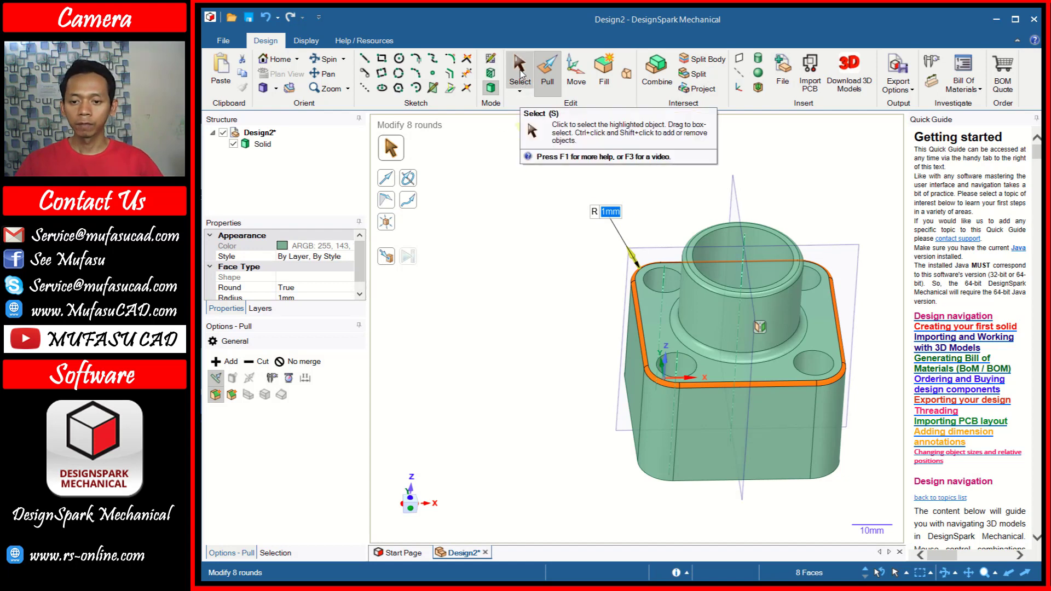
left_click(520, 74)
scroll(756, 288, "up", 2)
left_click(792, 320)
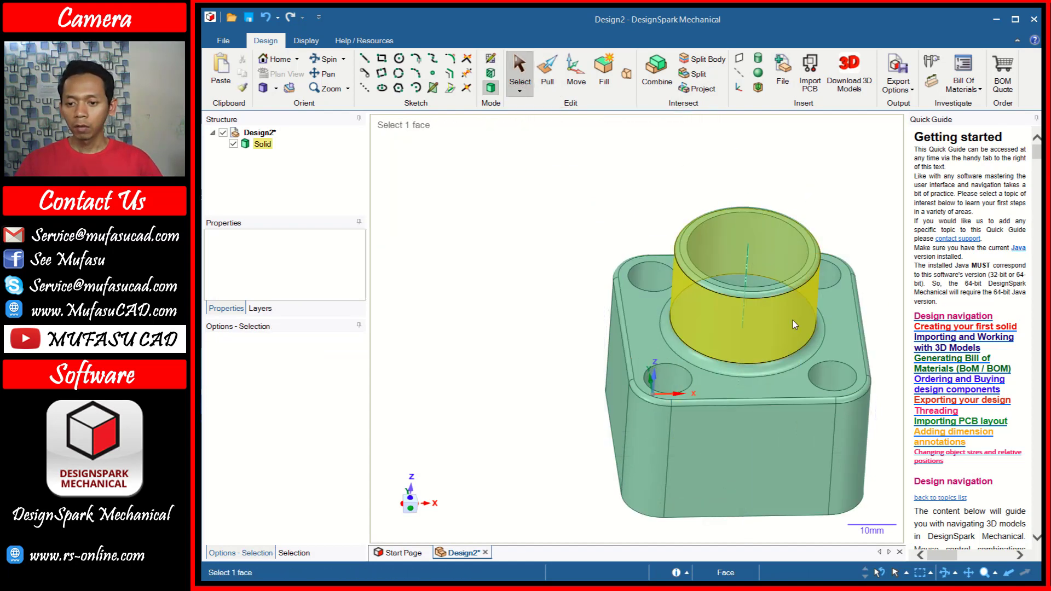
middle_click_drag(786, 307, 764, 378)
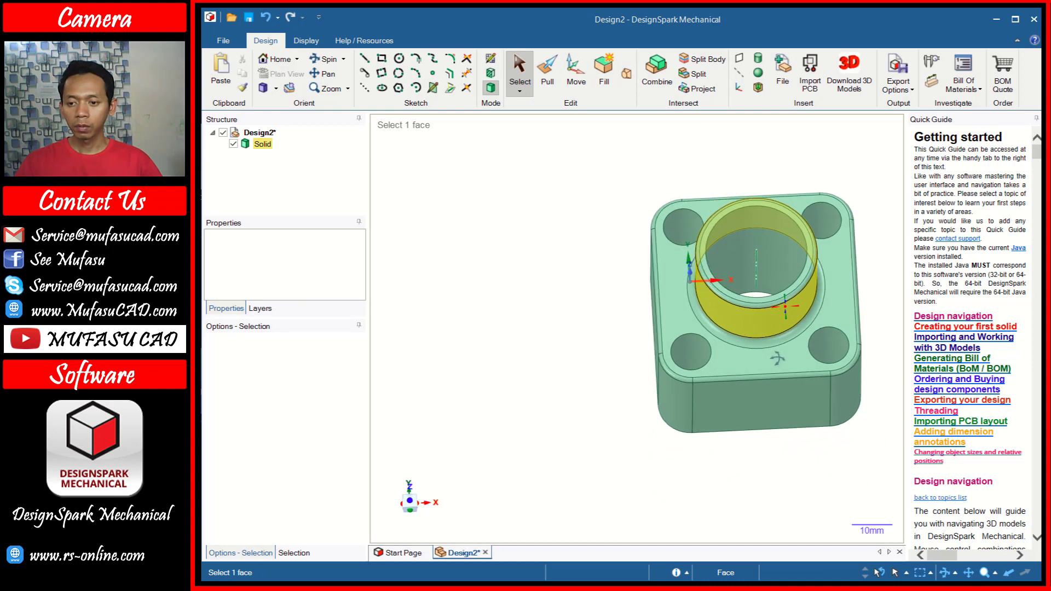
left_click(734, 469)
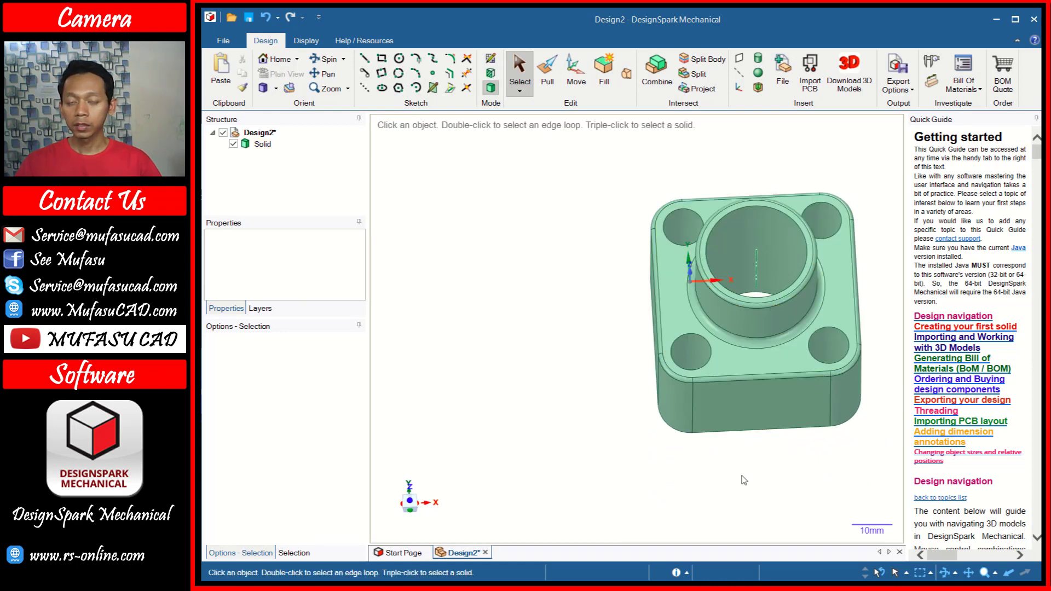